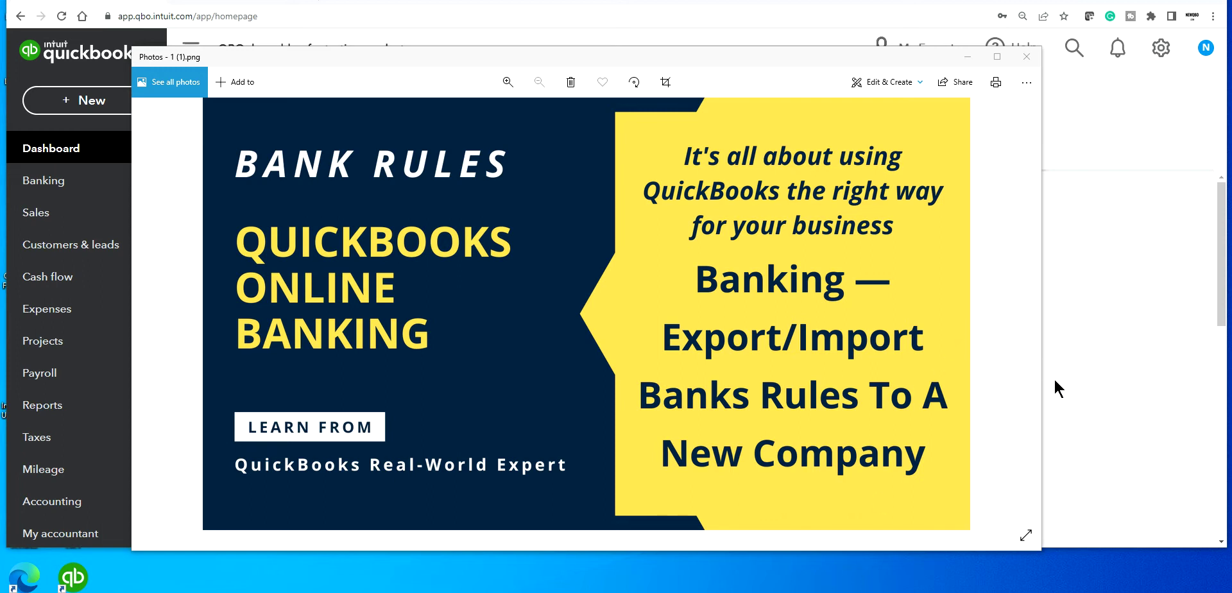
Step: Advance to the Vendor List recommendation slide, then bring the QuickBooks window back to the front
mouse_move(1017, 338)
left_click(1021, 313)
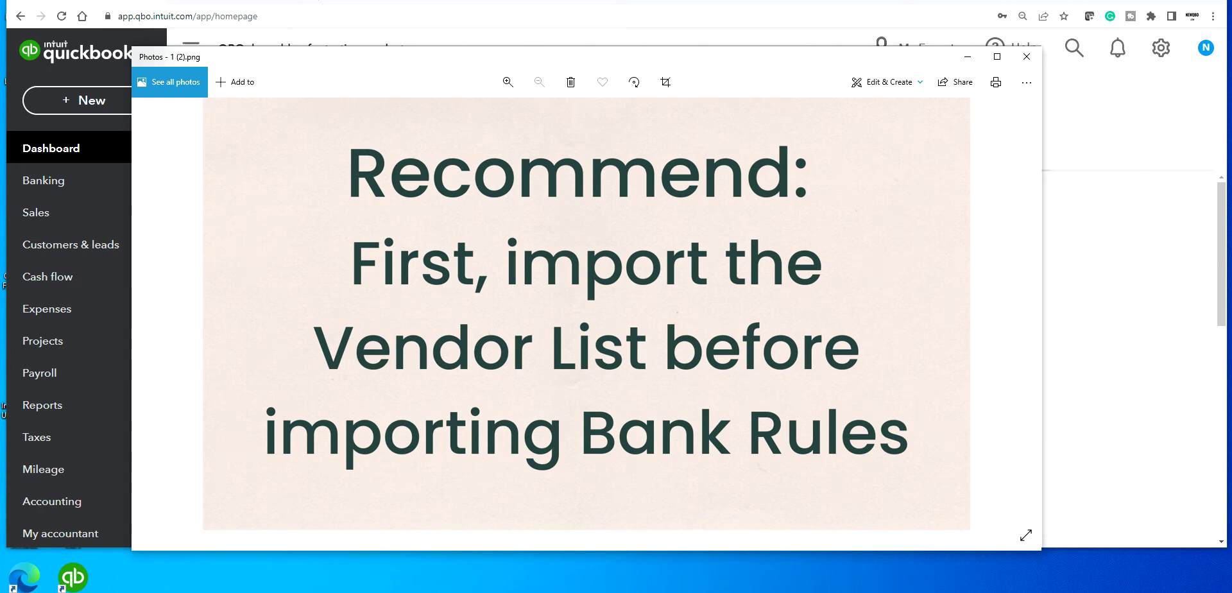
key("alt+Tab")
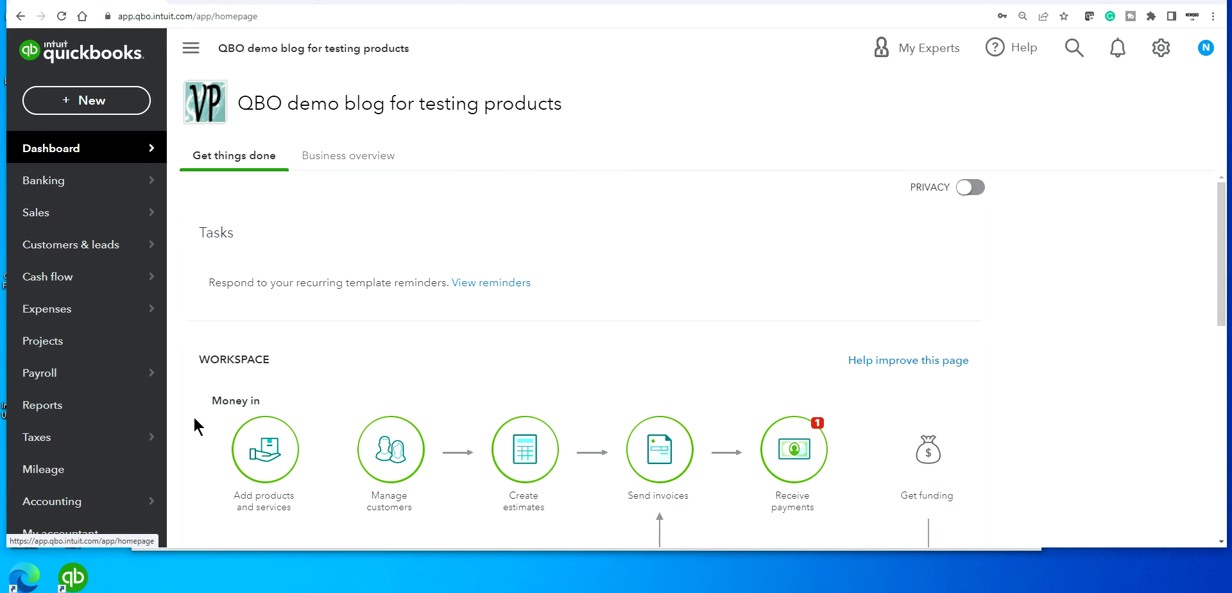
Step: Find the Vendor Contact List report by searching 'vendor' and export it to Excel
left_click(61, 414)
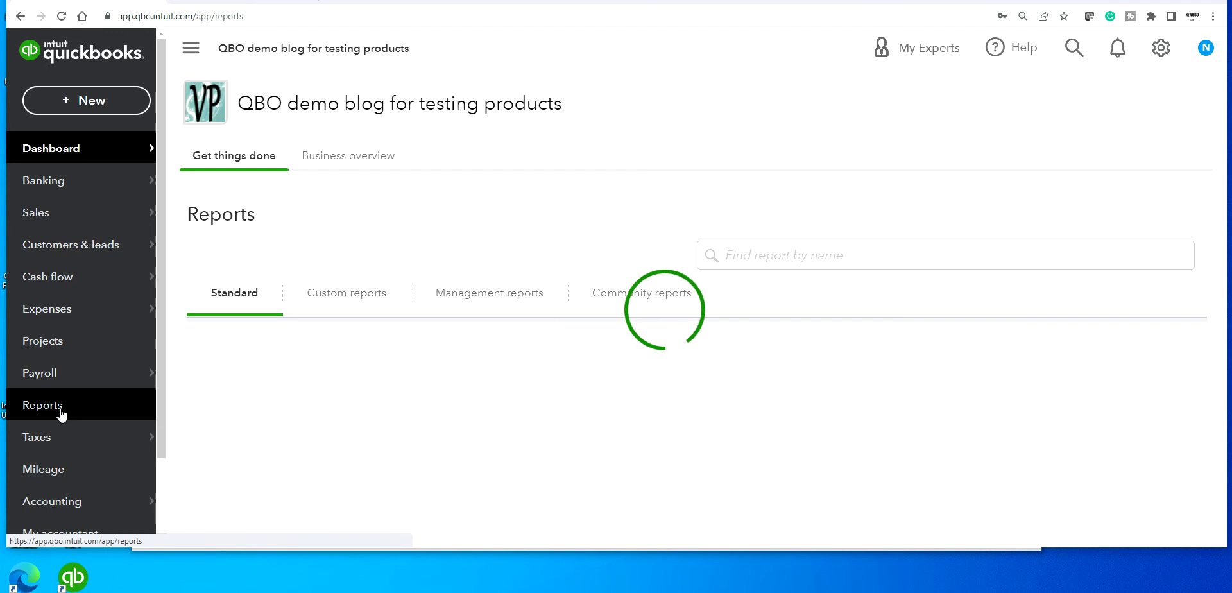
left_click(788, 256)
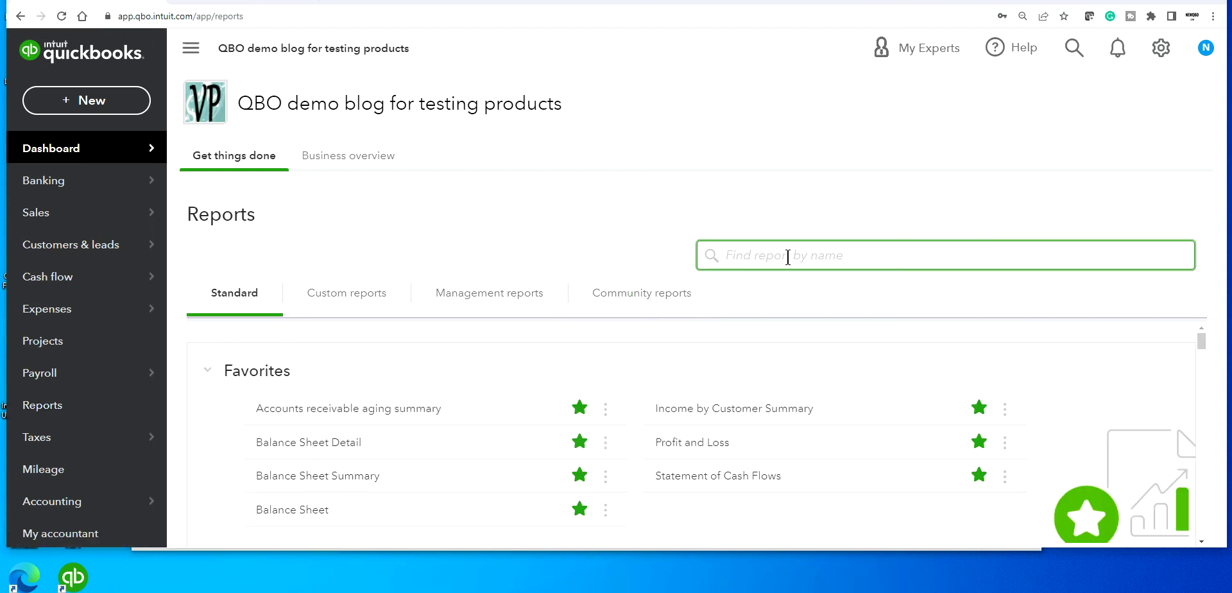
type("vendor")
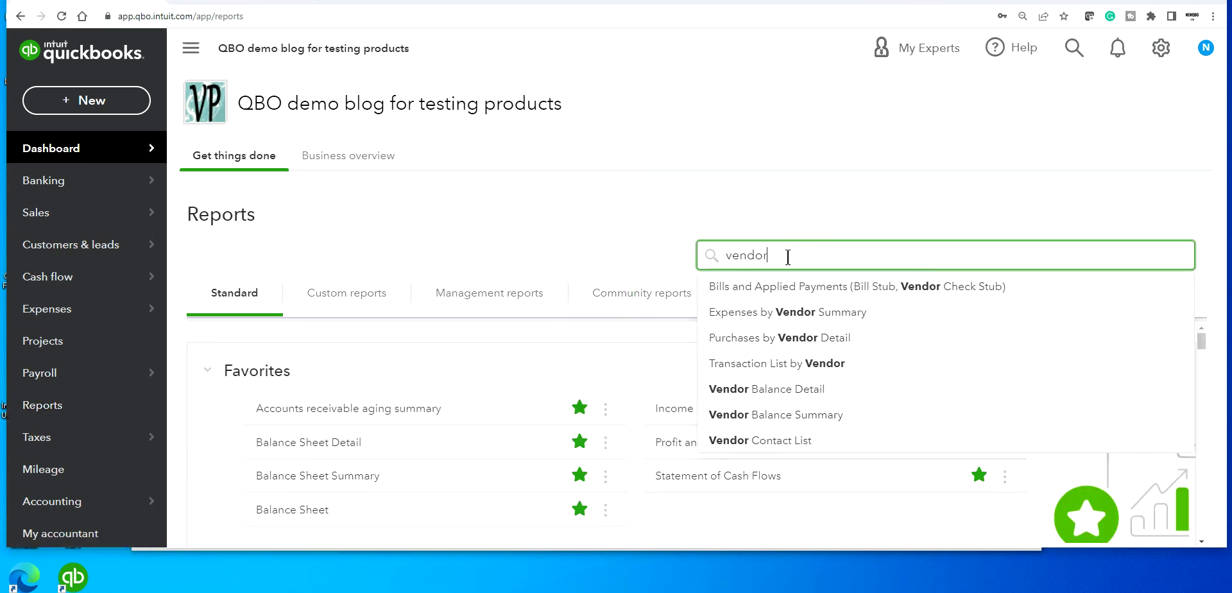
left_click(752, 443)
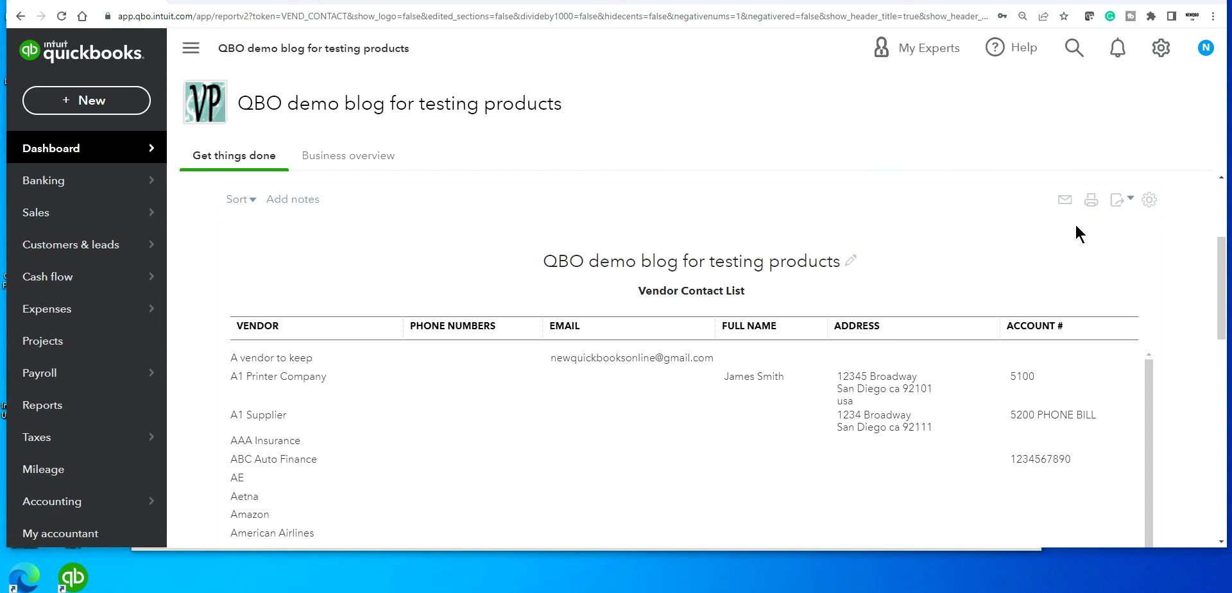
left_click(1117, 200)
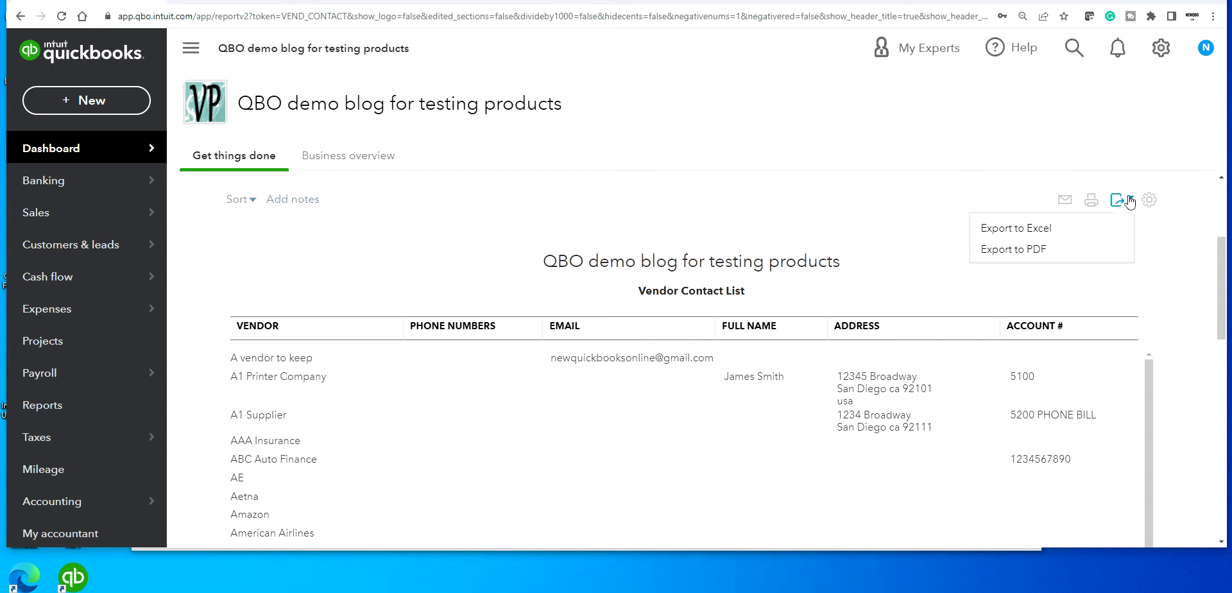
left_click(1026, 236)
mouse_move(148, 212)
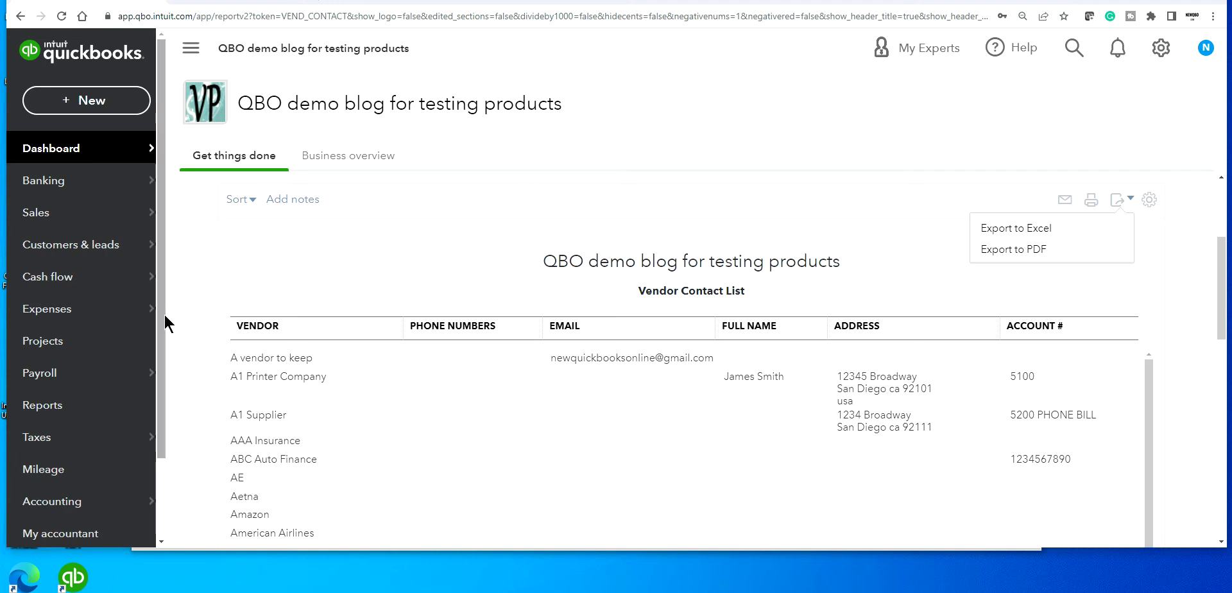
Step: Open the Banking Rules list, review all 11 rules, and export them
mouse_move(55, 181)
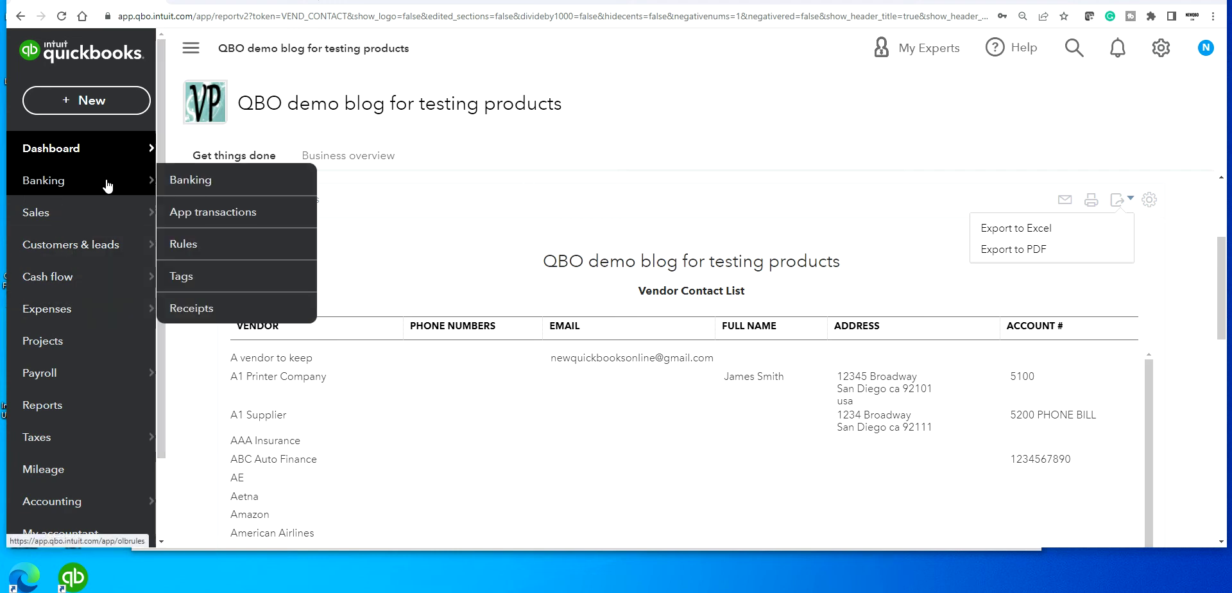
left_click(192, 246)
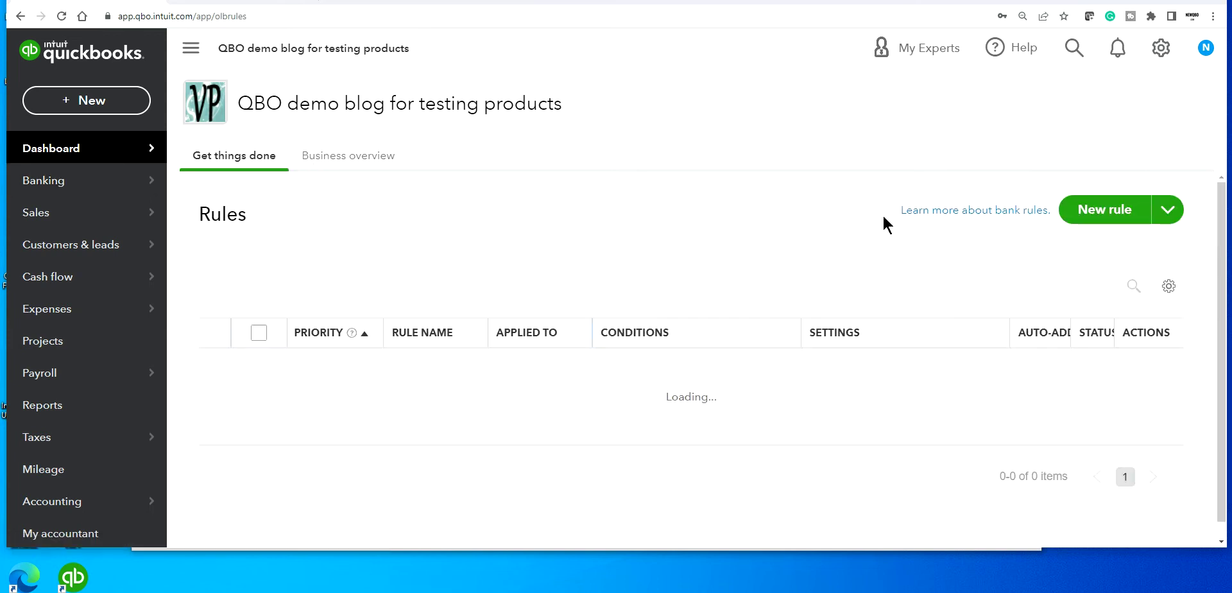
mouse_move(96, 181)
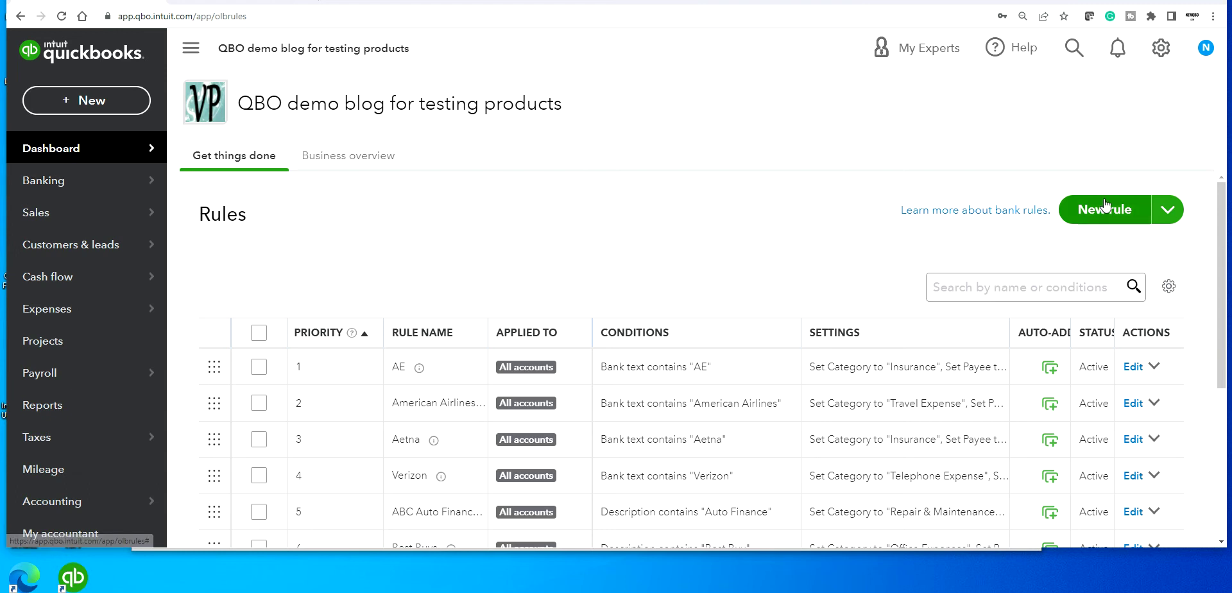
scroll(654, 426, "down", 4)
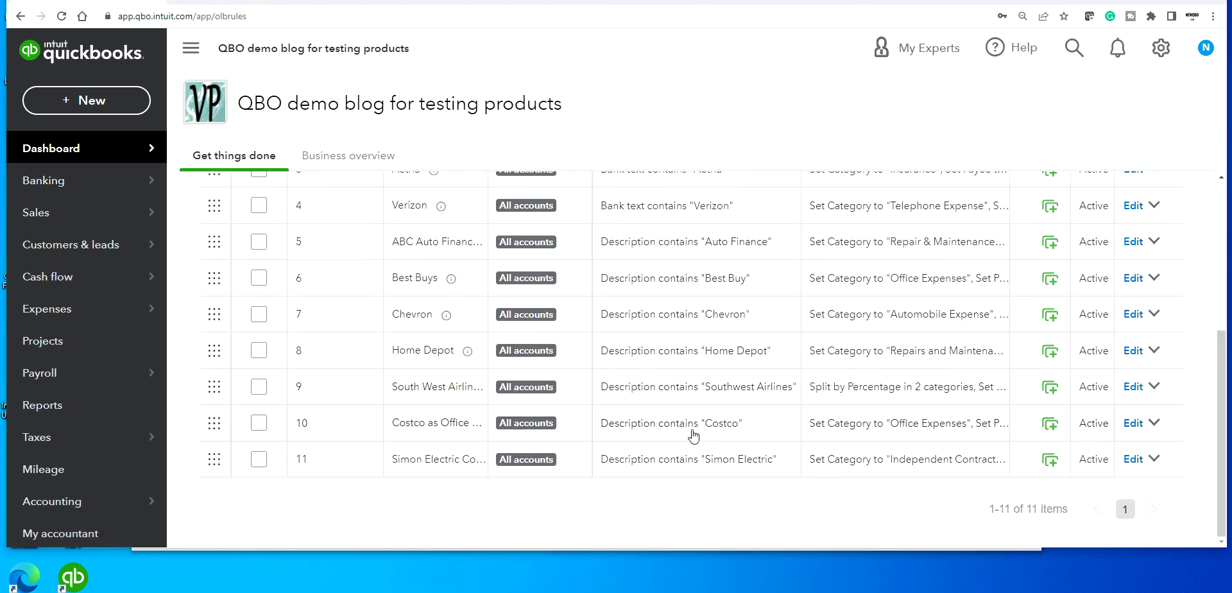
scroll(718, 430, "up", 4)
scroll(718, 430, "down", 4)
scroll(714, 423, "up", 4)
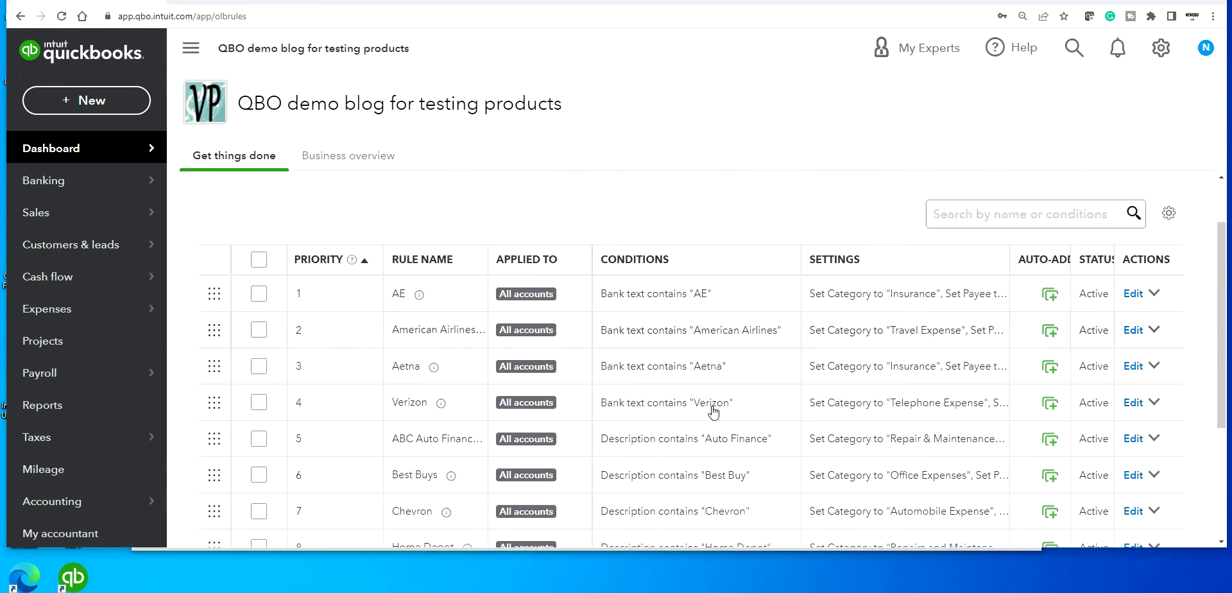
scroll(714, 417, "down", 4)
scroll(713, 412, "up", 5)
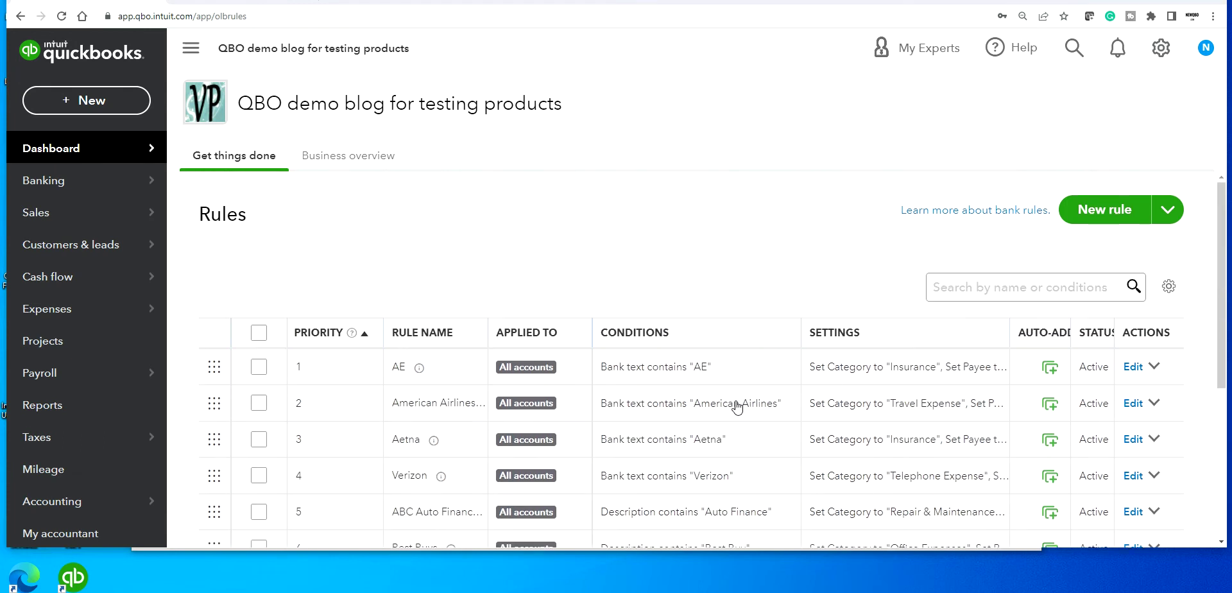
scroll(749, 295, "down", 4)
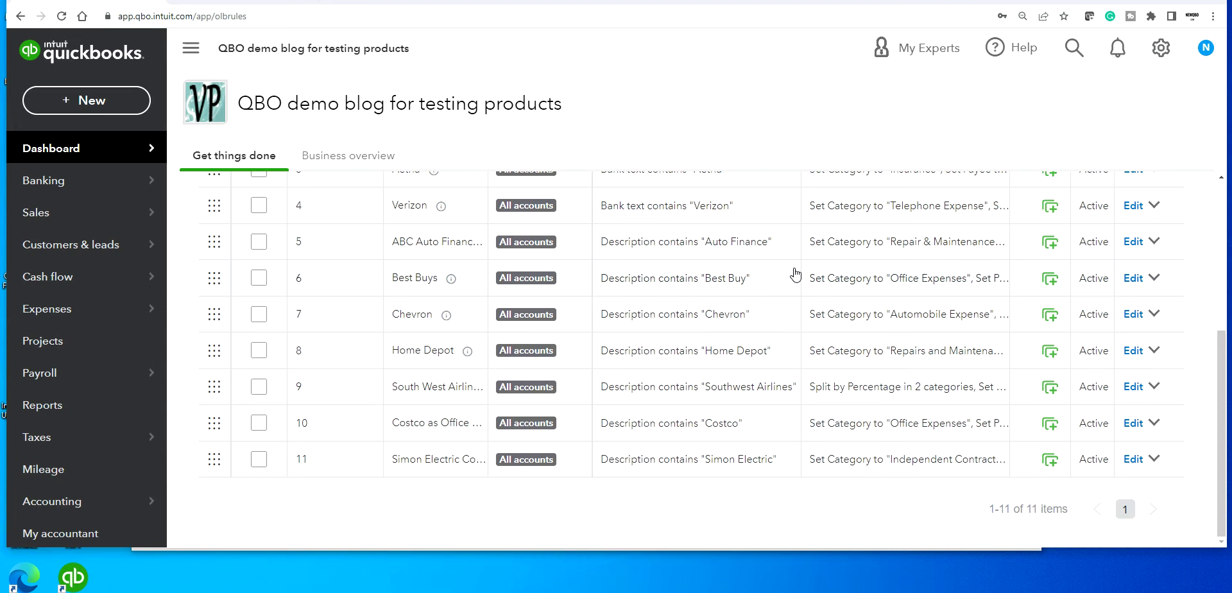
scroll(795, 272, "up", 5)
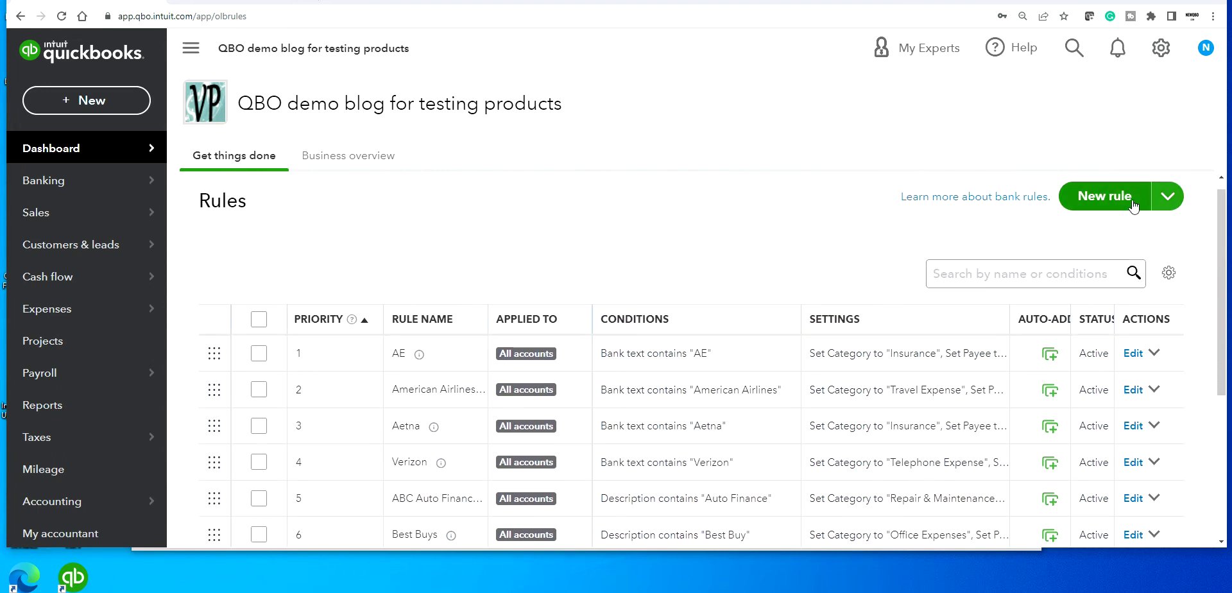
left_click(1167, 199)
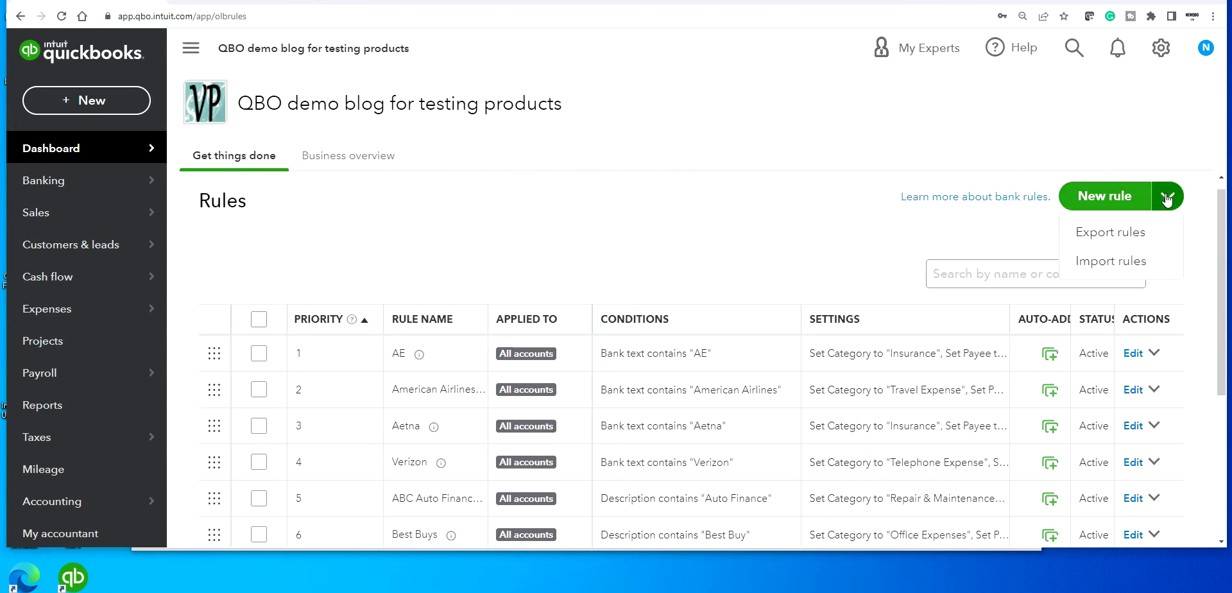
left_click(1109, 241)
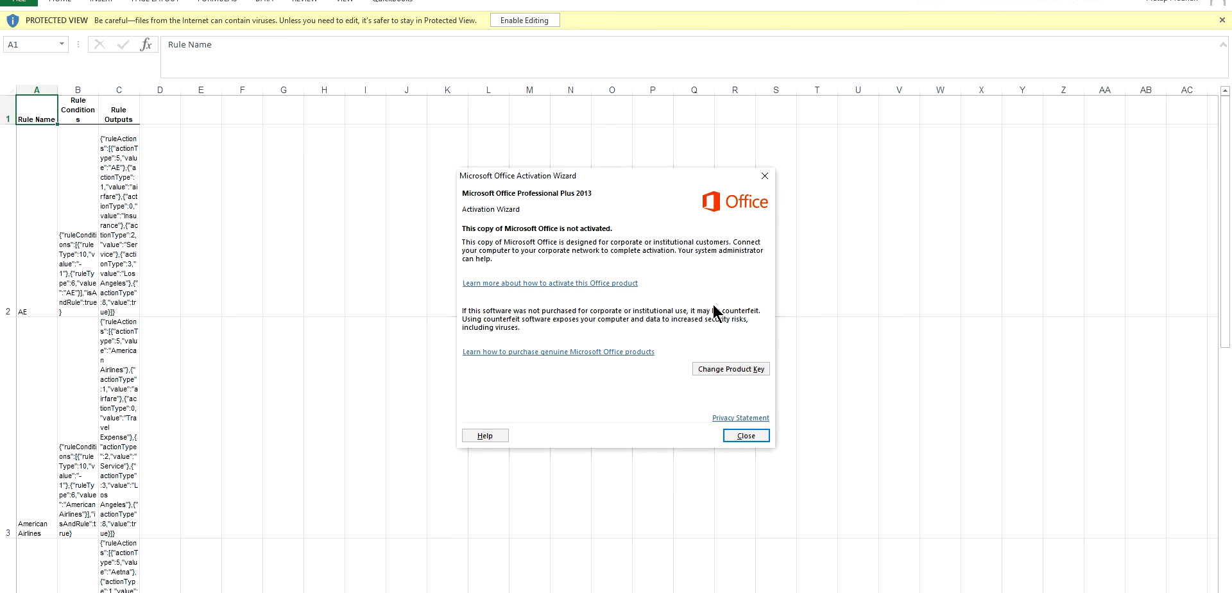
Step: Enable editing of the exported workbook and save it to the Desktop as Bank_Feed_Rules (3).xls
left_click(746, 436)
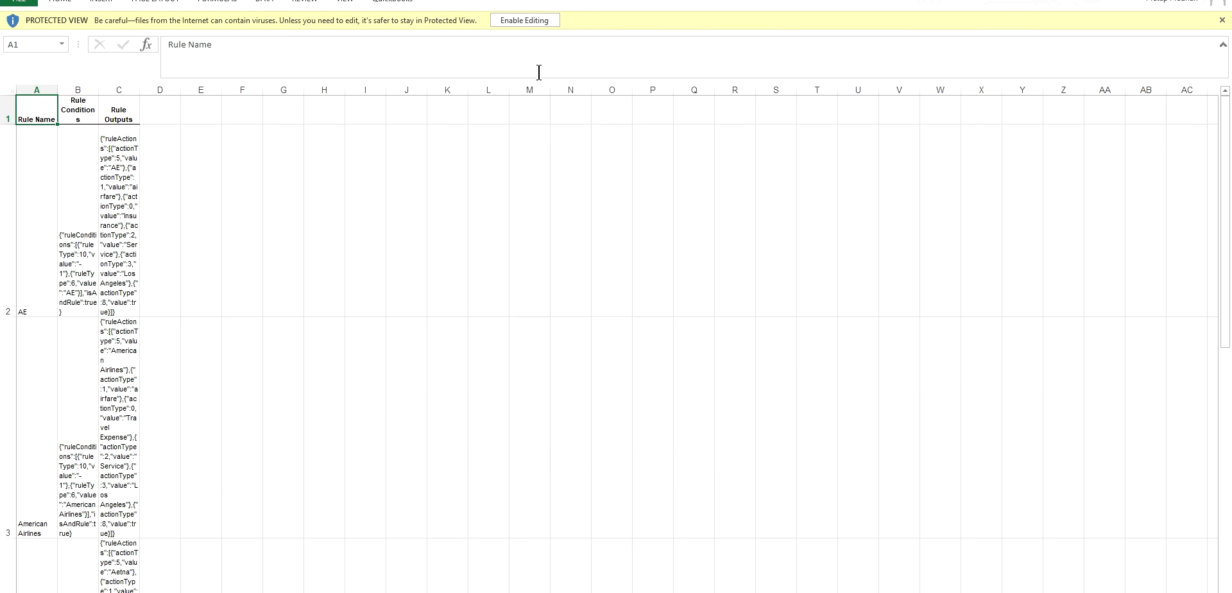
left_click(523, 21)
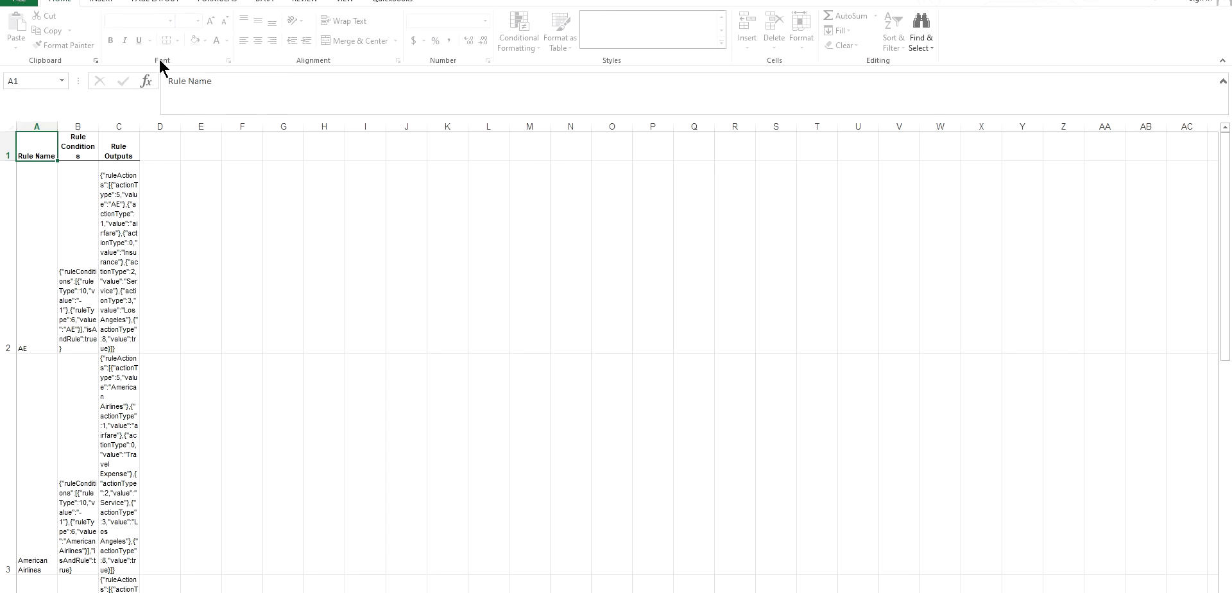
left_click(23, 3)
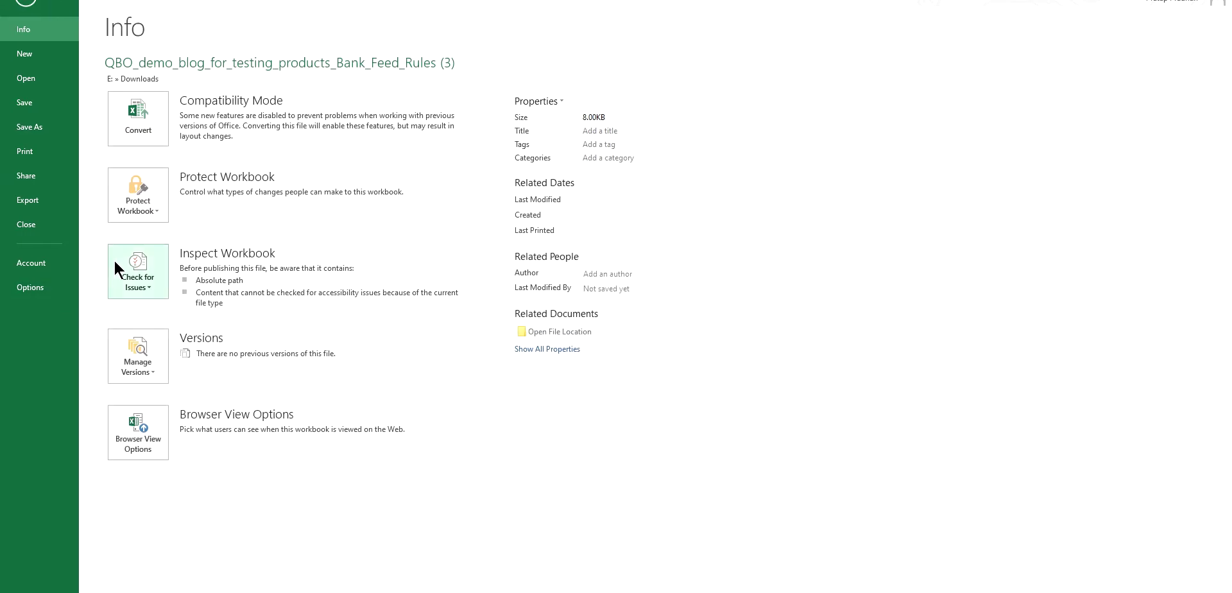
left_click(26, 128)
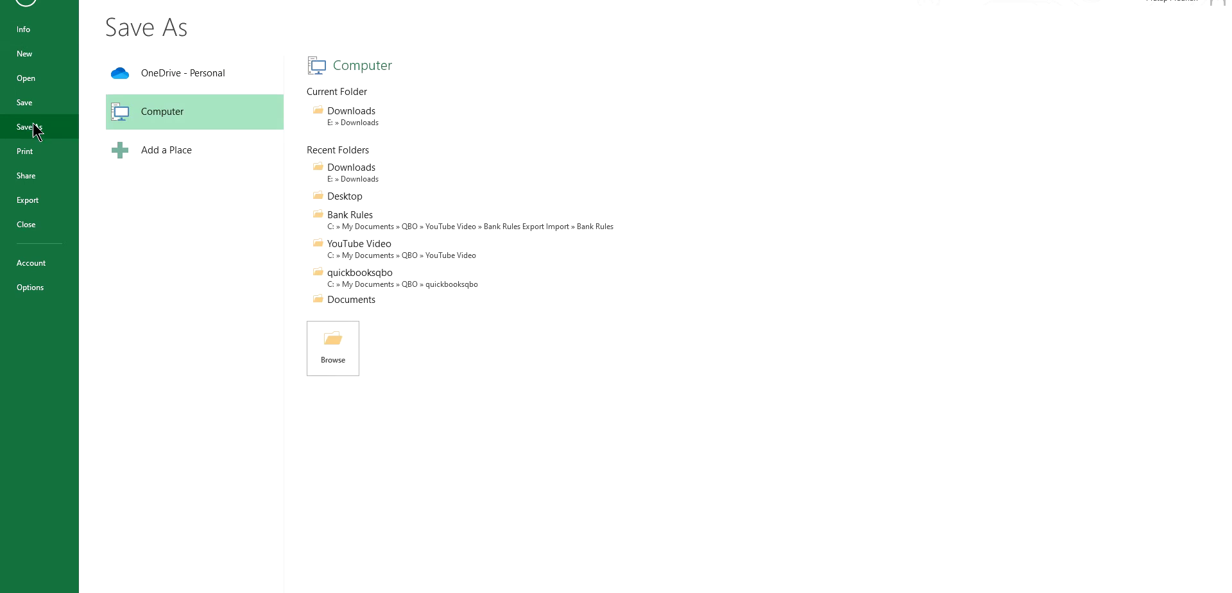
left_click(345, 349)
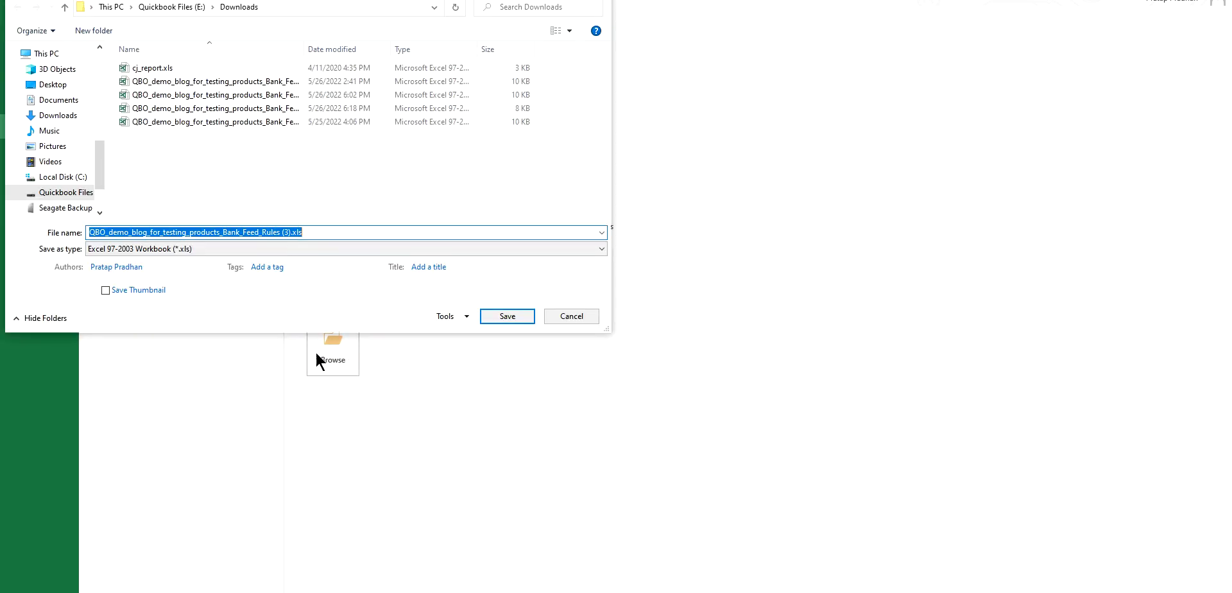
left_click(50, 87)
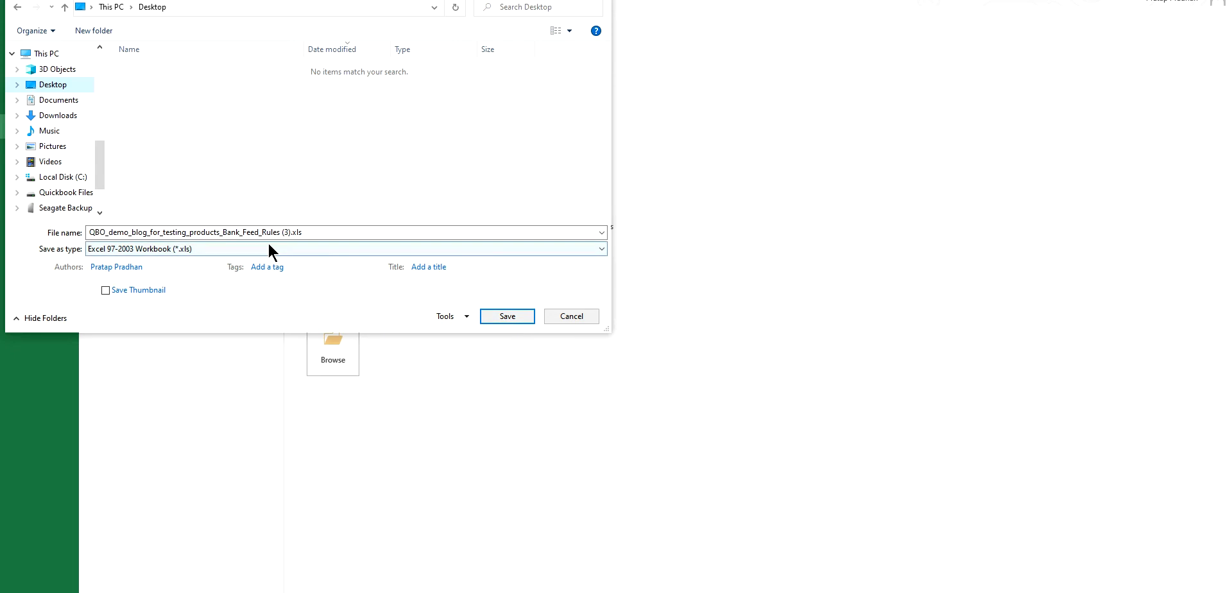
left_click(224, 232)
left_click(223, 232)
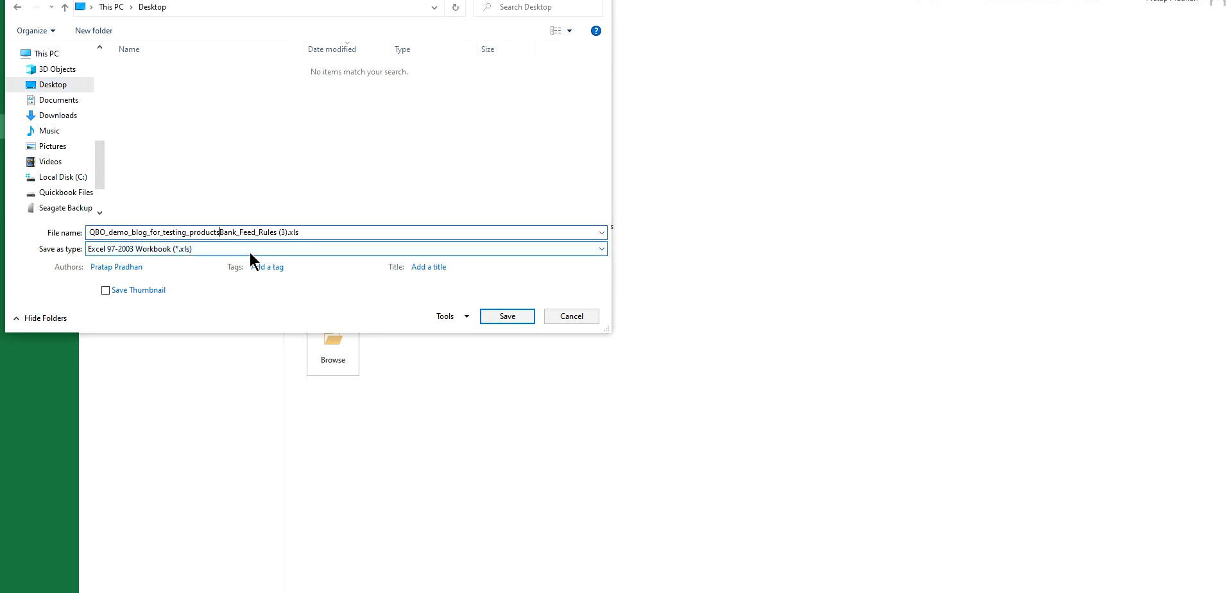
key("BackSpace")
key("BackSpace")
key("BackSpace")
key("BackSpace")
key("BackSpace")
key("BackSpace")
key("BackSpace")
key("BackSpace")
key("BackSpace")
key("BackSpace")
key("BackSpace")
key("BackSpace")
key("BackSpace")
key("BackSpace")
key("BackSpace")
key("BackSpace")
key("BackSpace")
key("BackSpace")
key("BackSpace")
key("BackSpace")
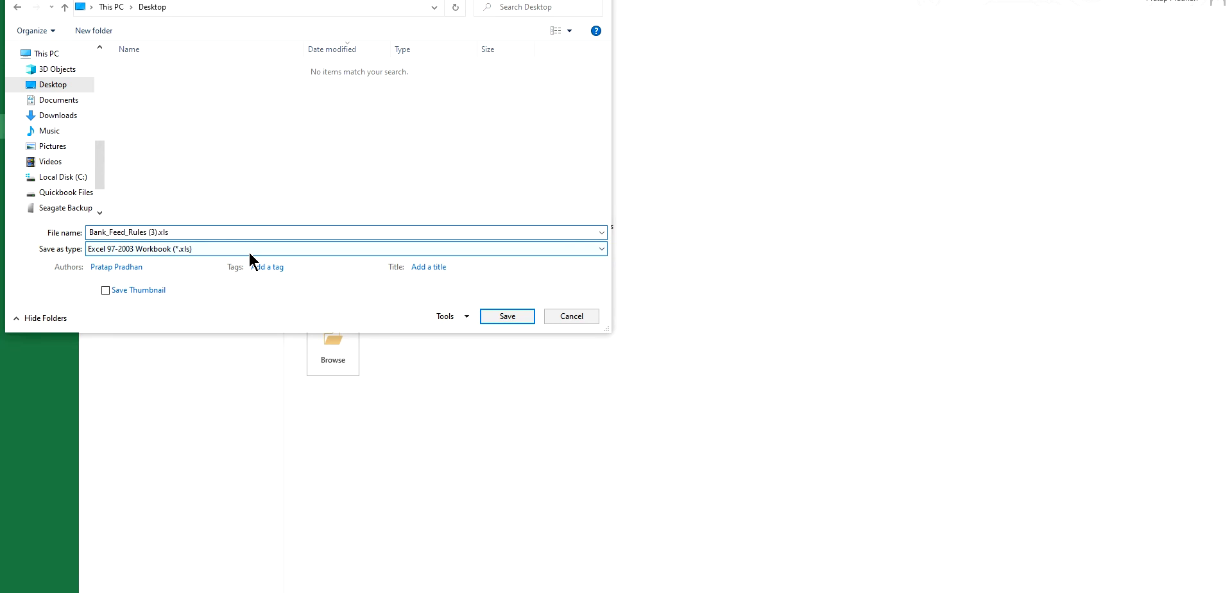
left_click(498, 317)
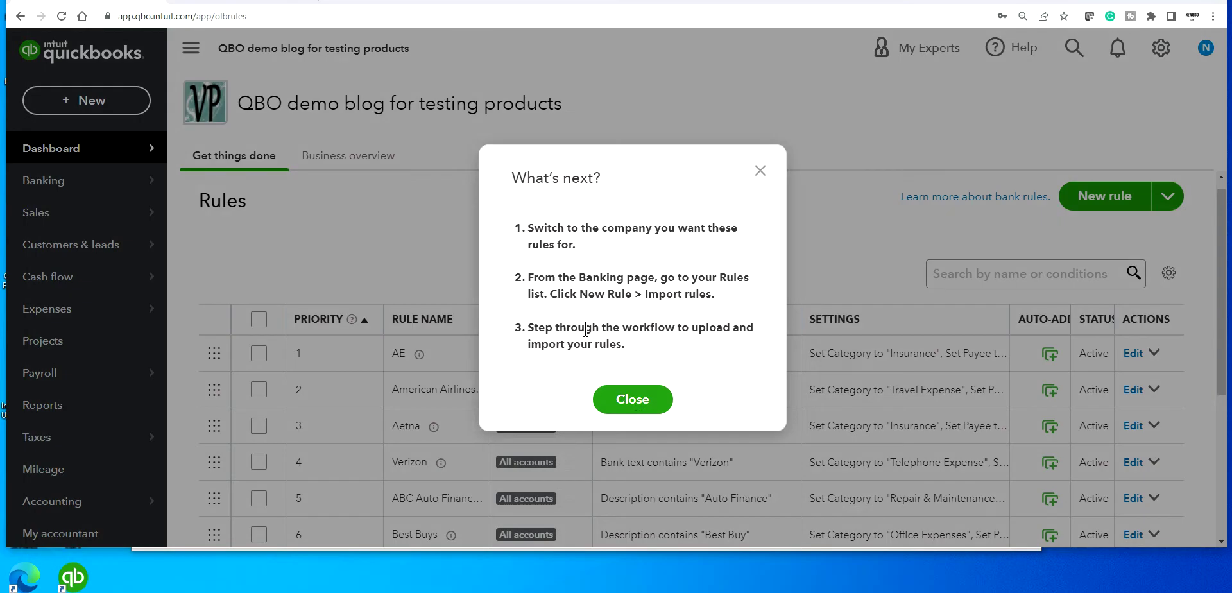
Step: Close the What's next note, switch to the 20220526 QBO company, and view its Vendors list
left_click(635, 404)
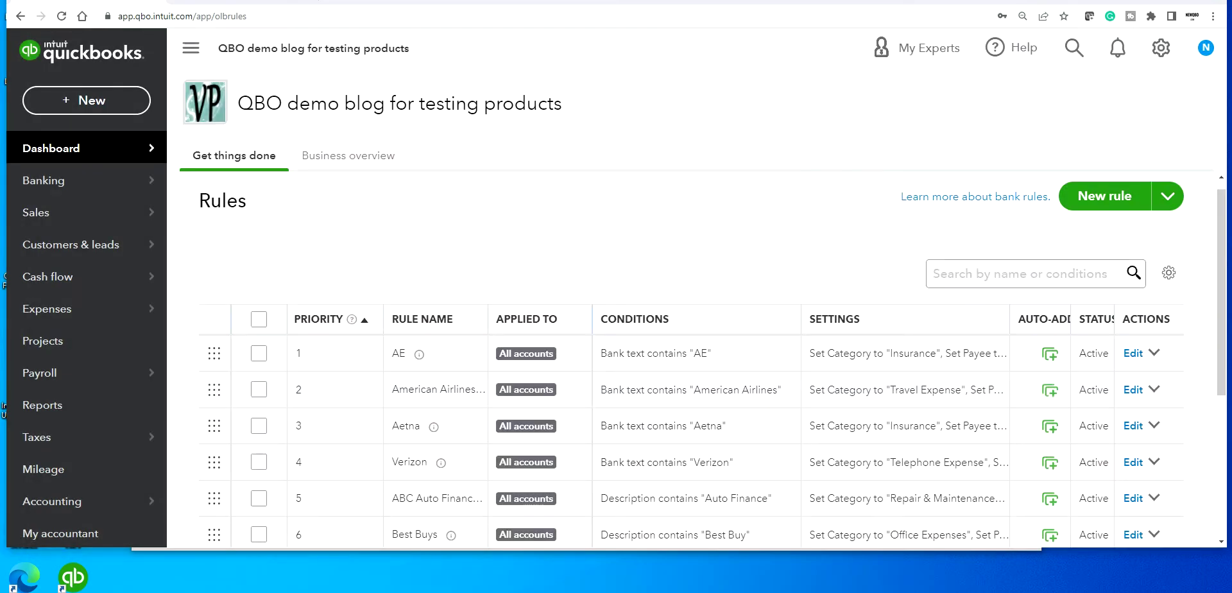
left_click(676, 578)
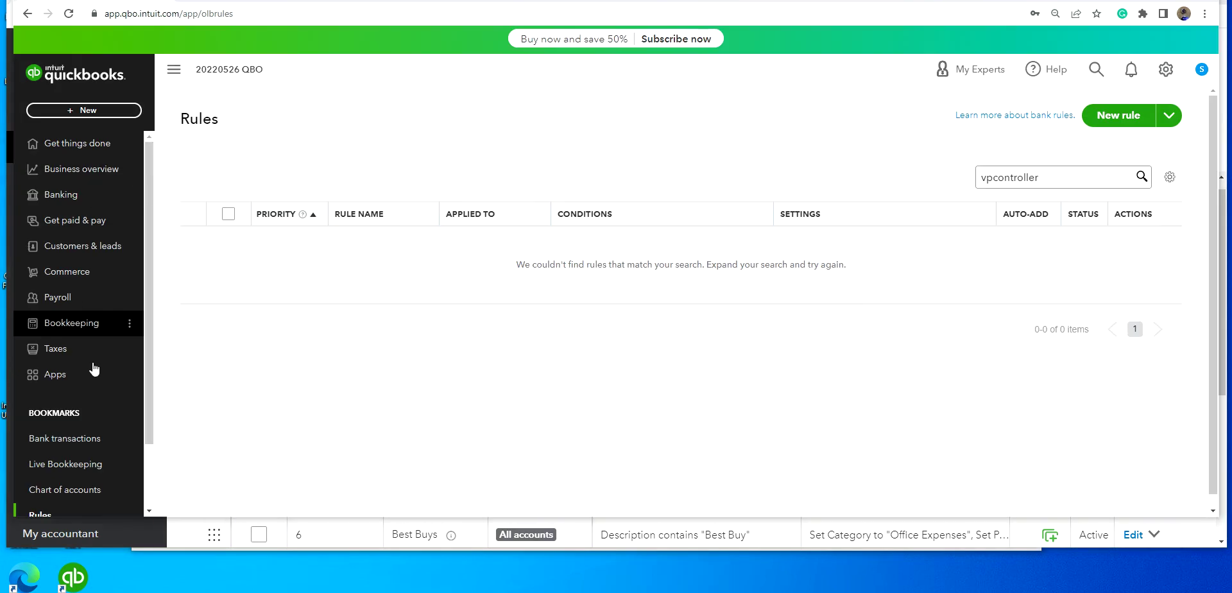
scroll(84, 465, "down", 2)
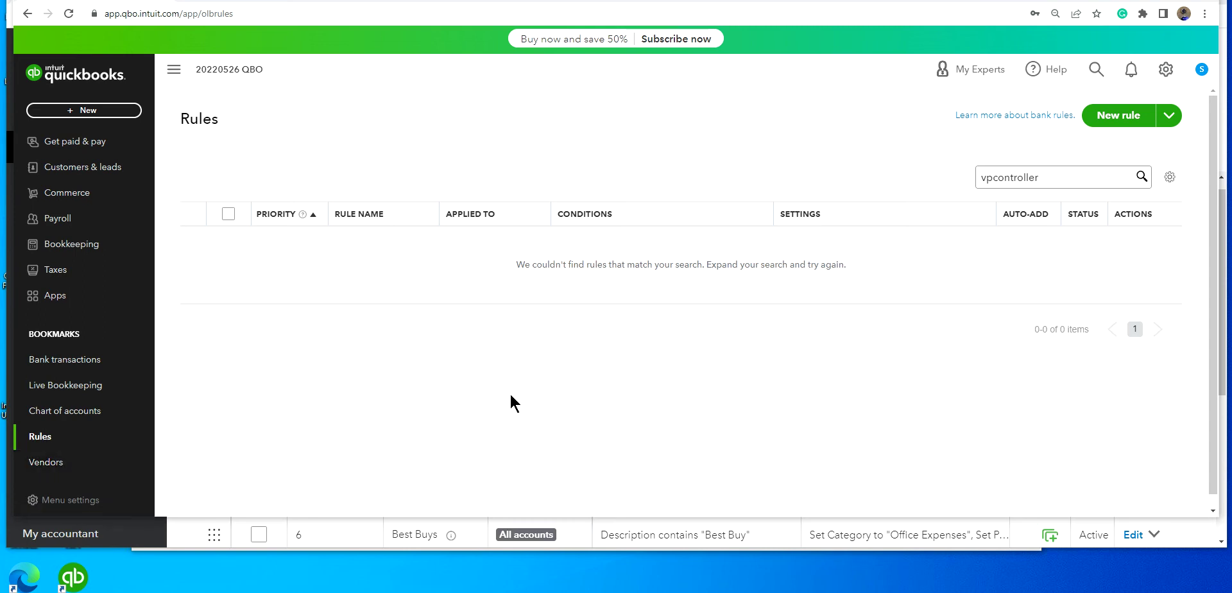
left_click(54, 467)
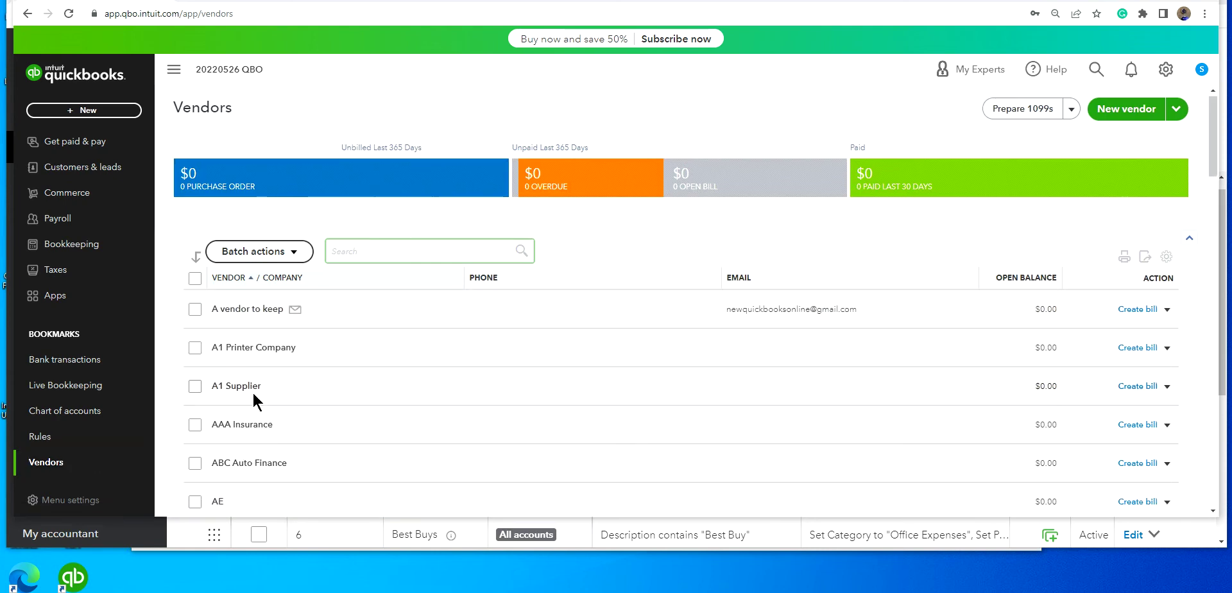
scroll(254, 399, "down", 3)
scroll(617, 338, "down", 4)
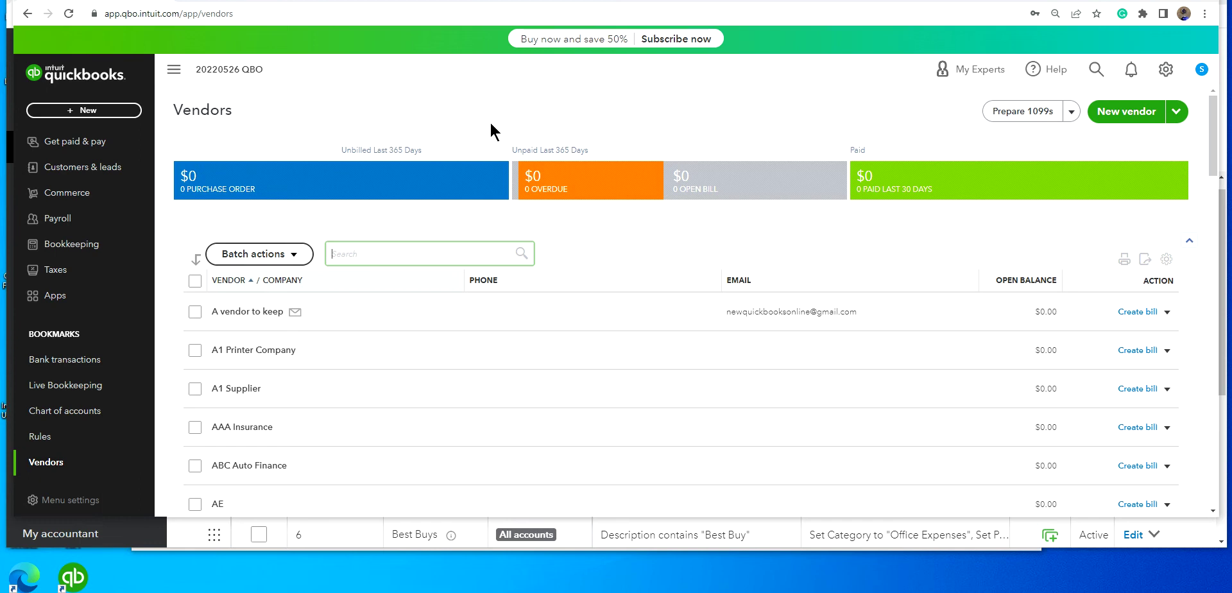
left_click(1176, 114)
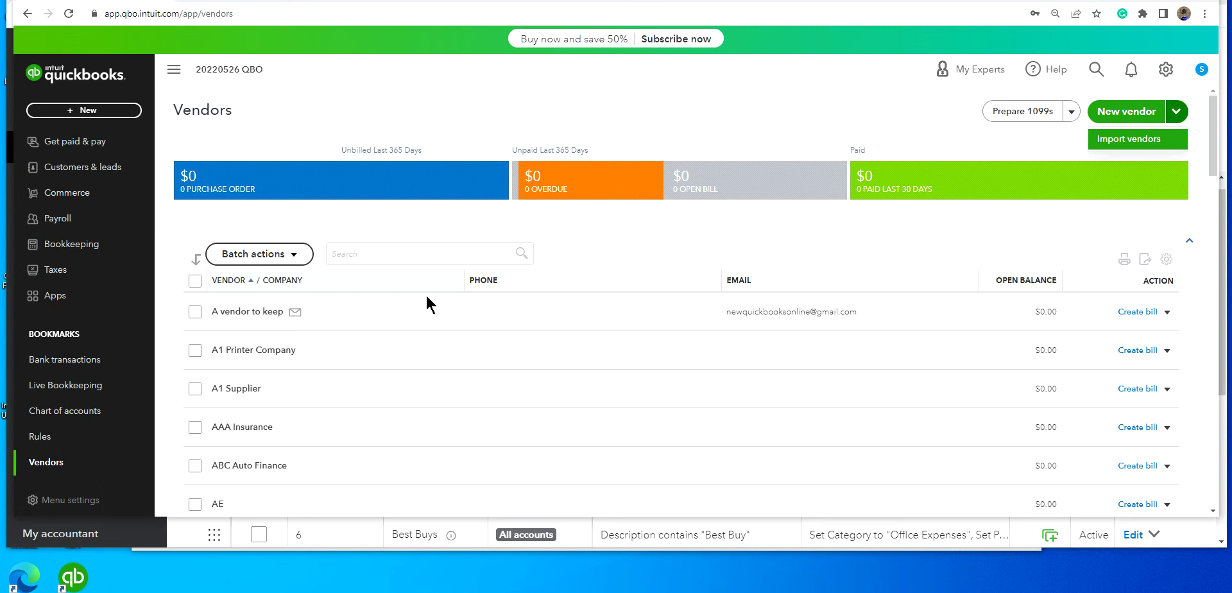
scroll(424, 385, "down", 12)
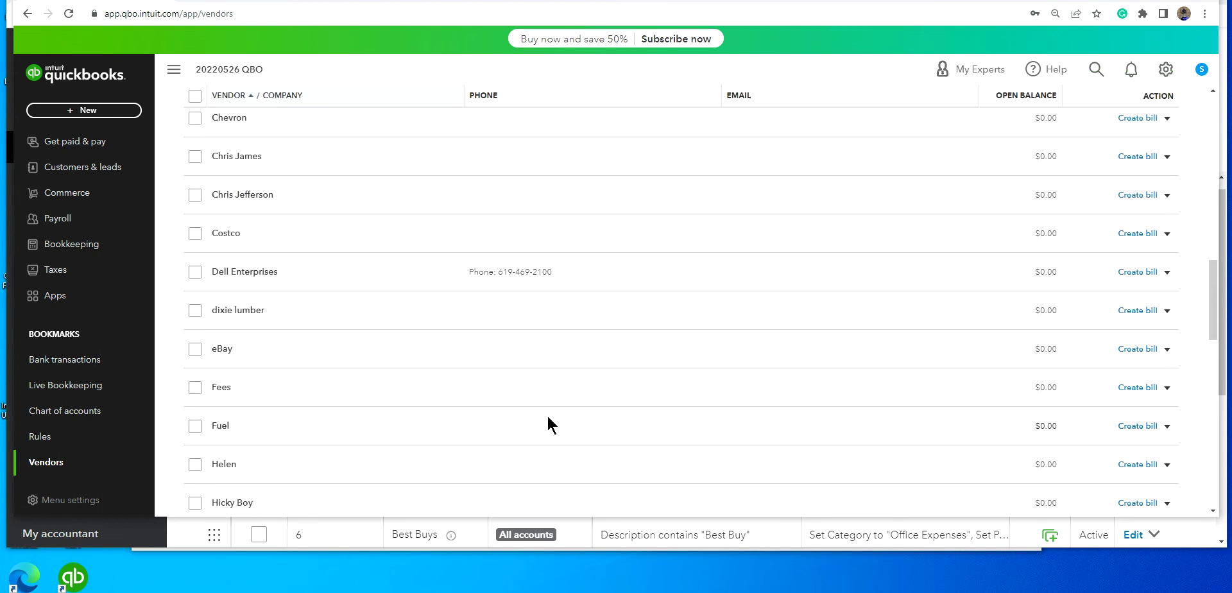
scroll(548, 418, "up", 12)
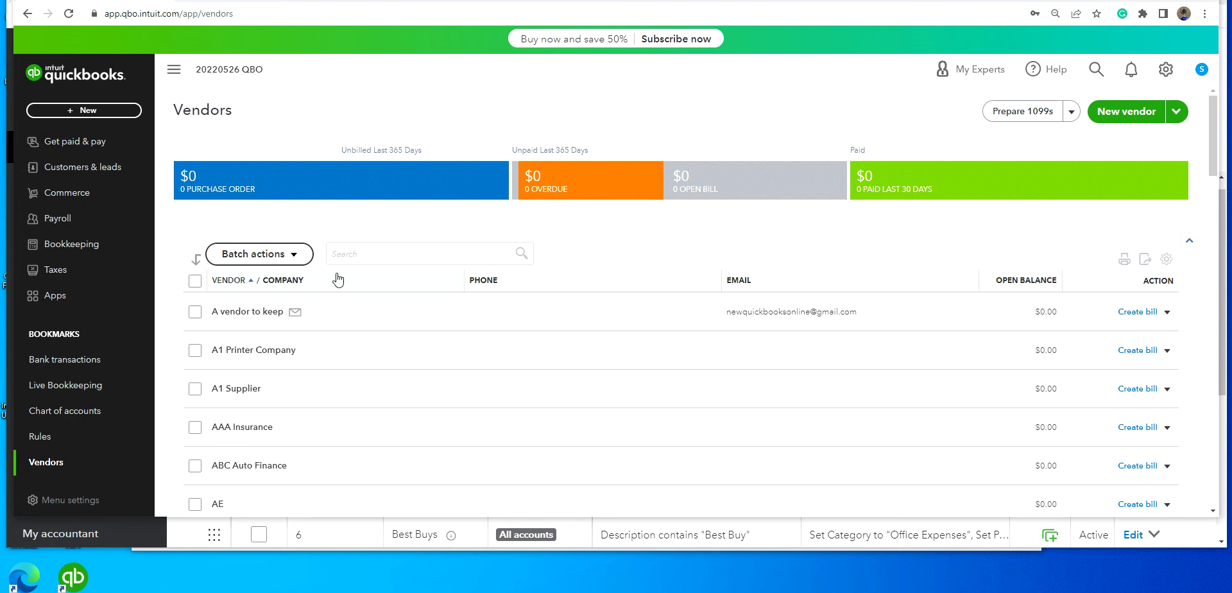
left_click(1176, 112)
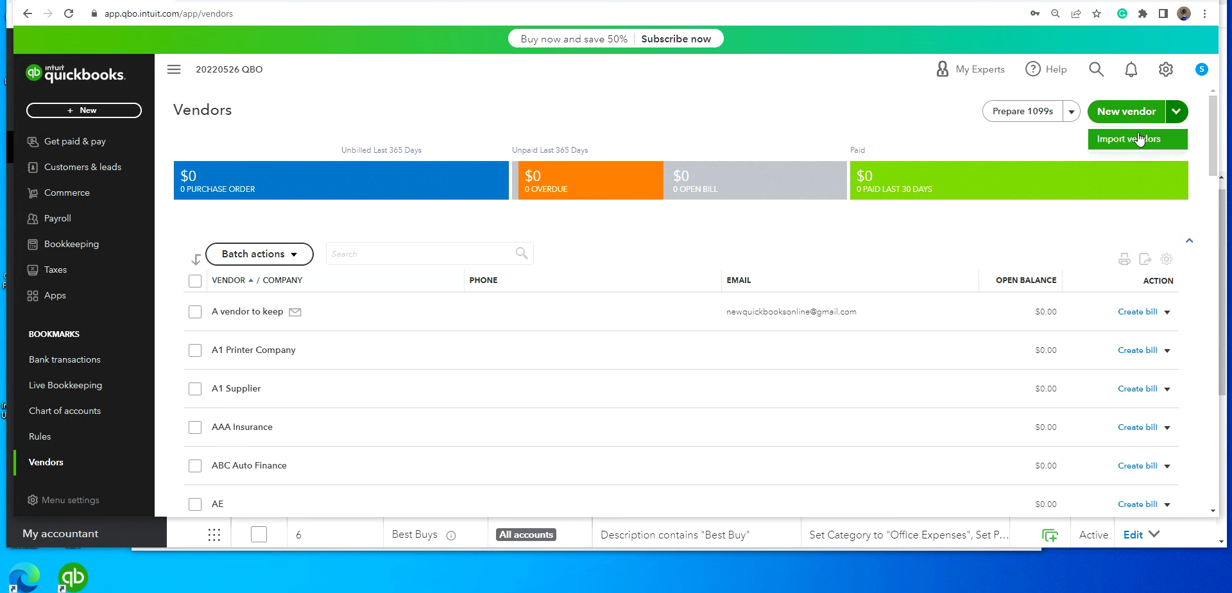
left_click(1117, 147)
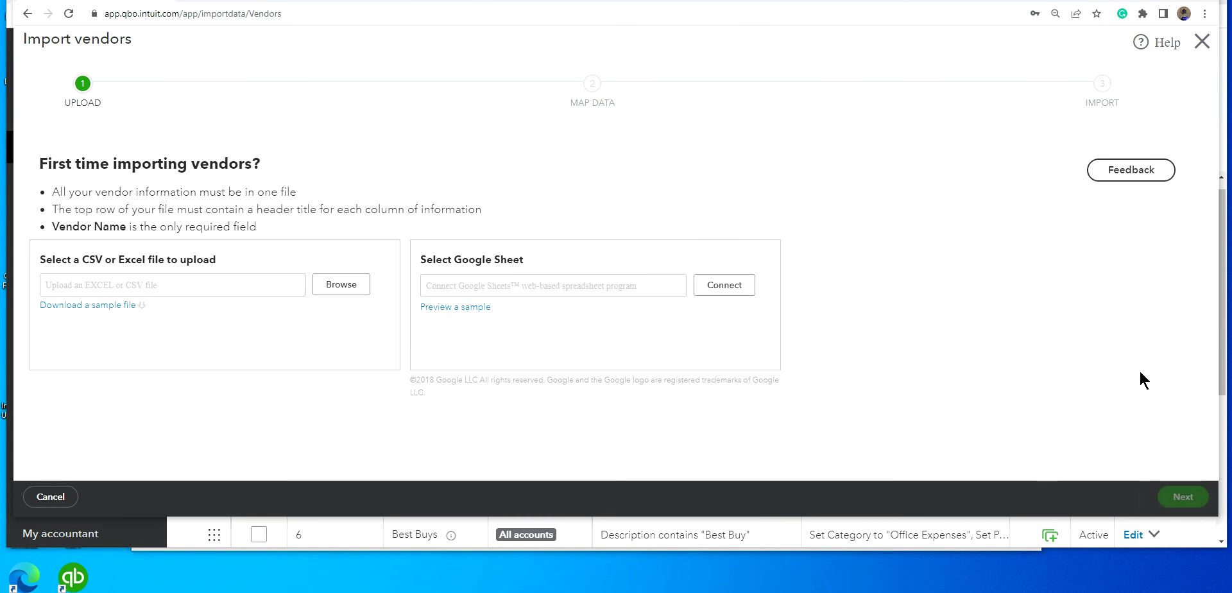
left_click(1201, 43)
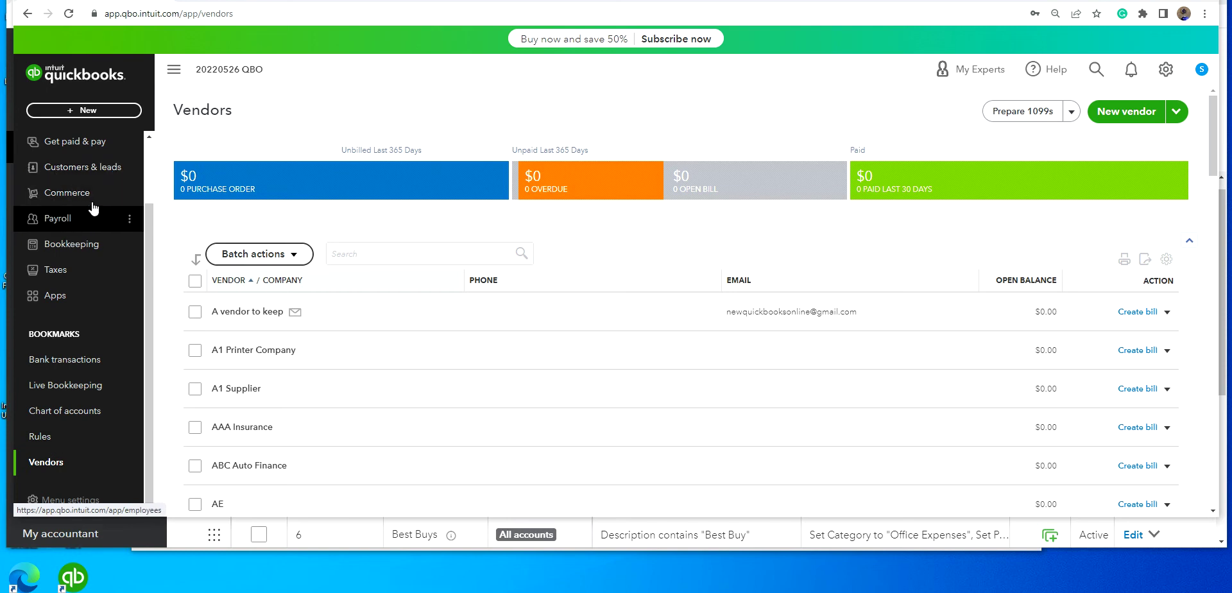
Step: Import rules from Bank_Feed_Rules (3).xls, keeping all listed rules selected, and continue to rule details
left_click(40, 437)
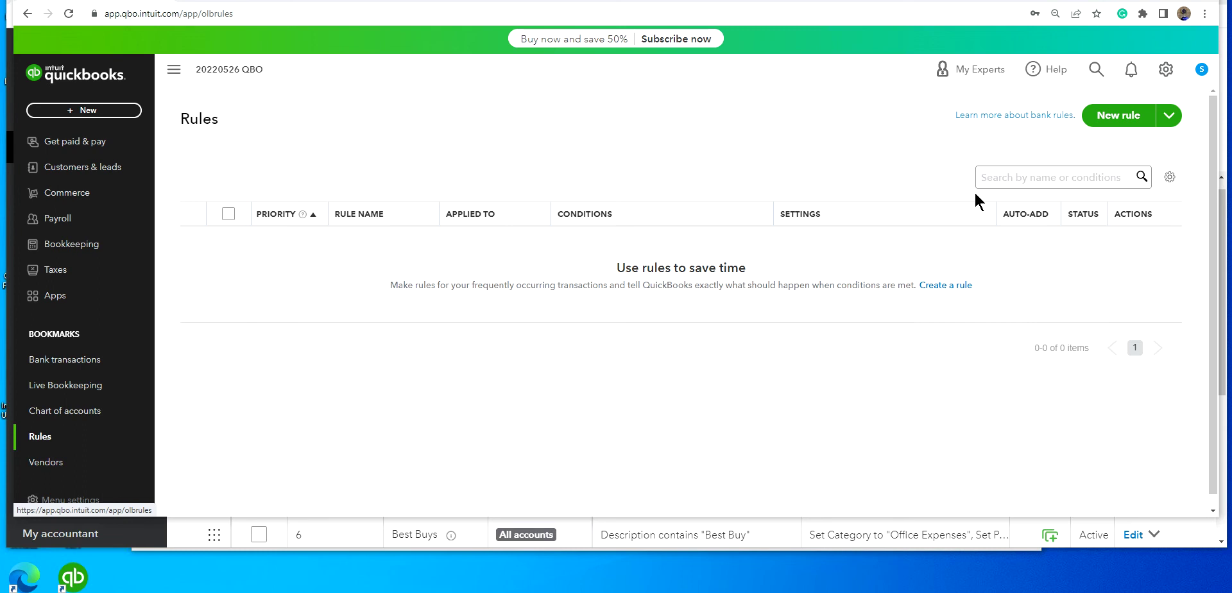
left_click(1169, 117)
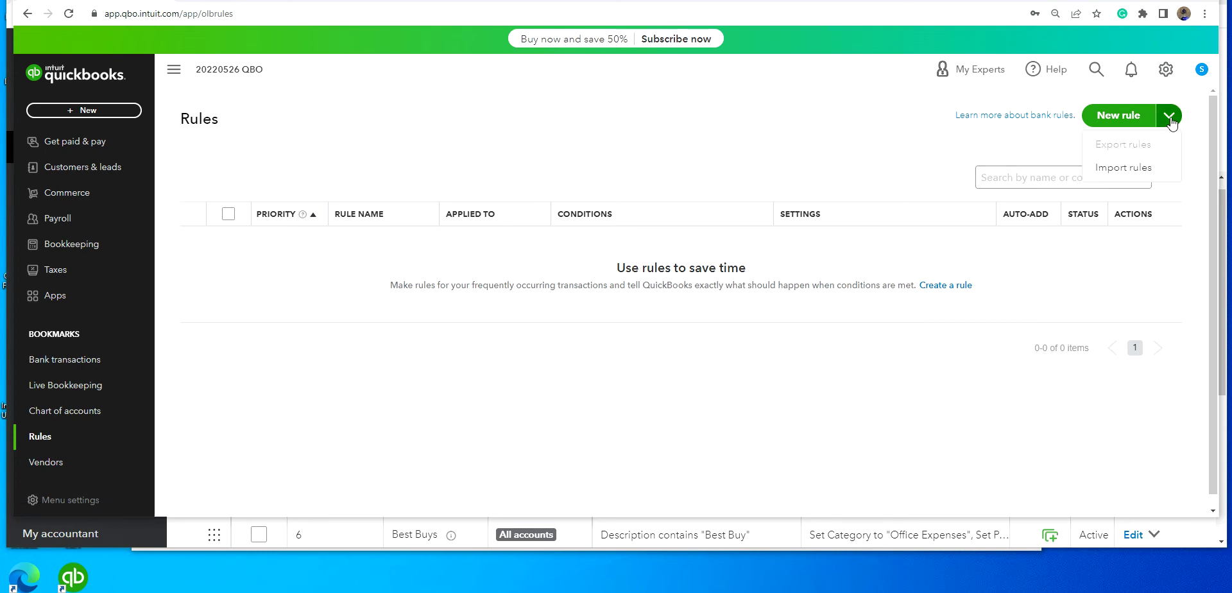
left_click(1116, 170)
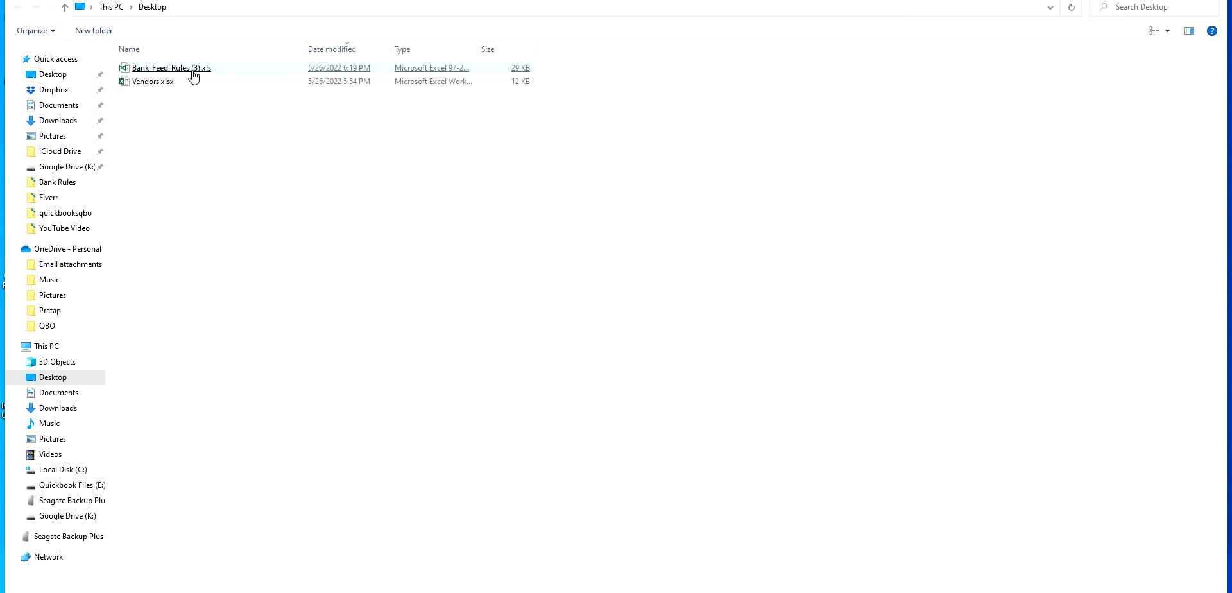
double_click(192, 69)
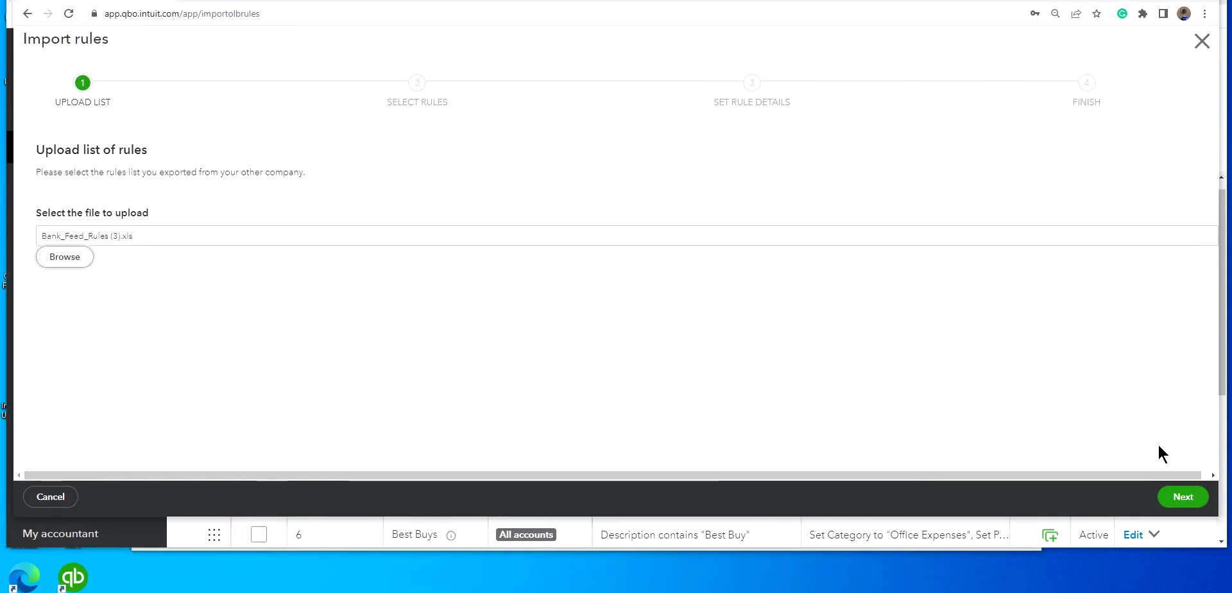
left_click(1188, 505)
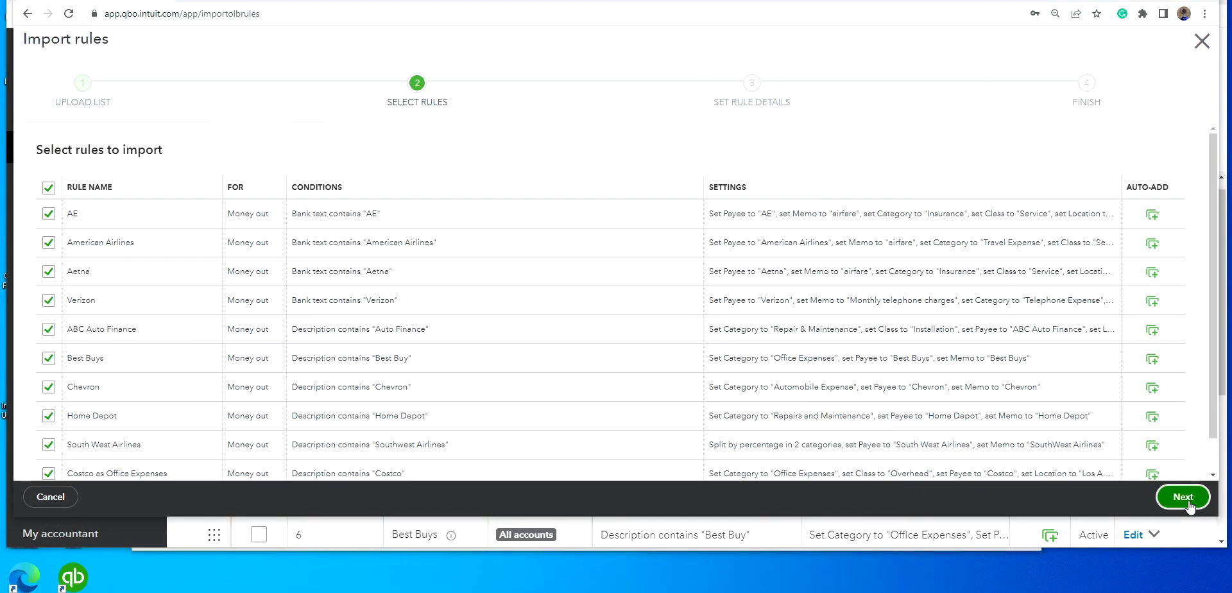
scroll(1108, 360, "down", 1)
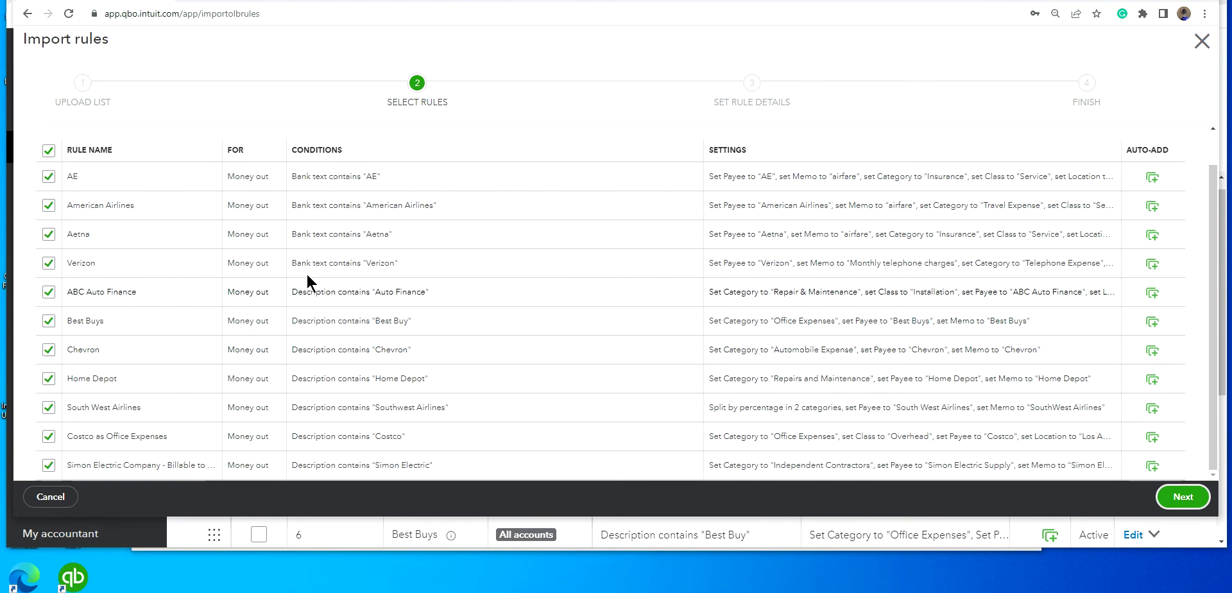
left_click(1187, 498)
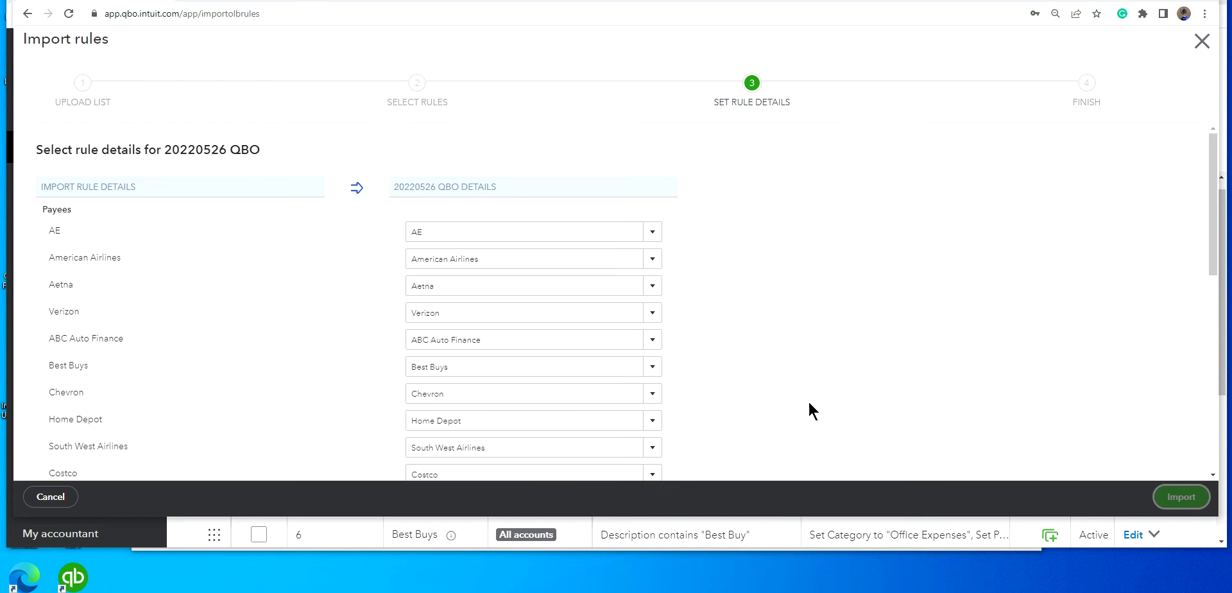
Step: Scroll through the Payees, Categories, Classes and Locations mappings in Set Rule Details
scroll(812, 367, "down", 10)
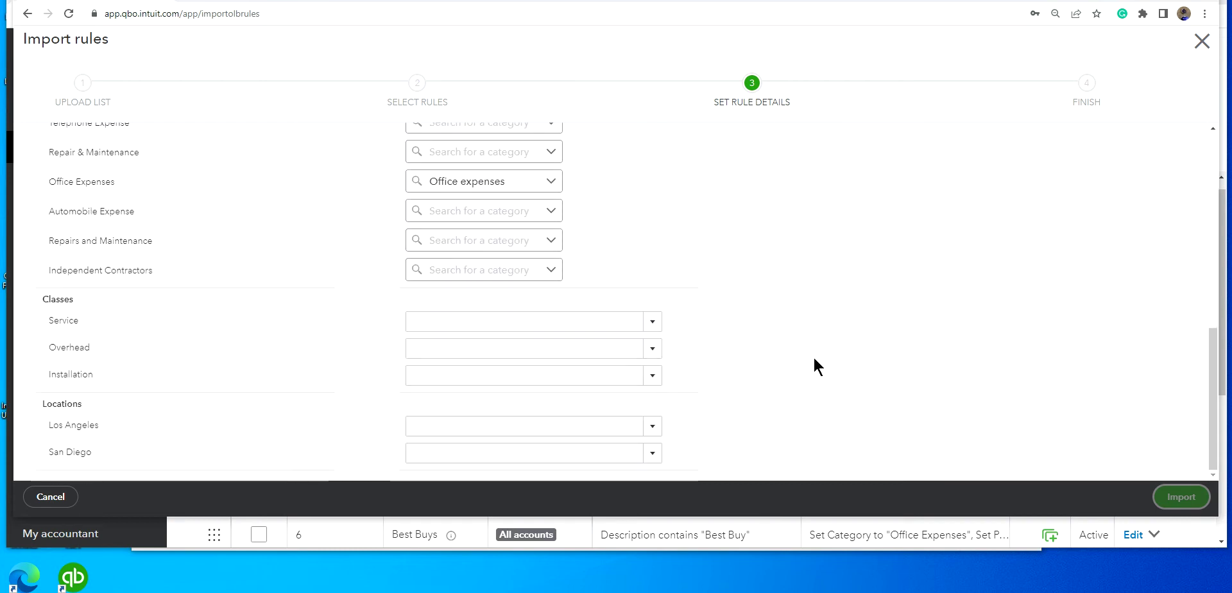
scroll(814, 367, "up", 2)
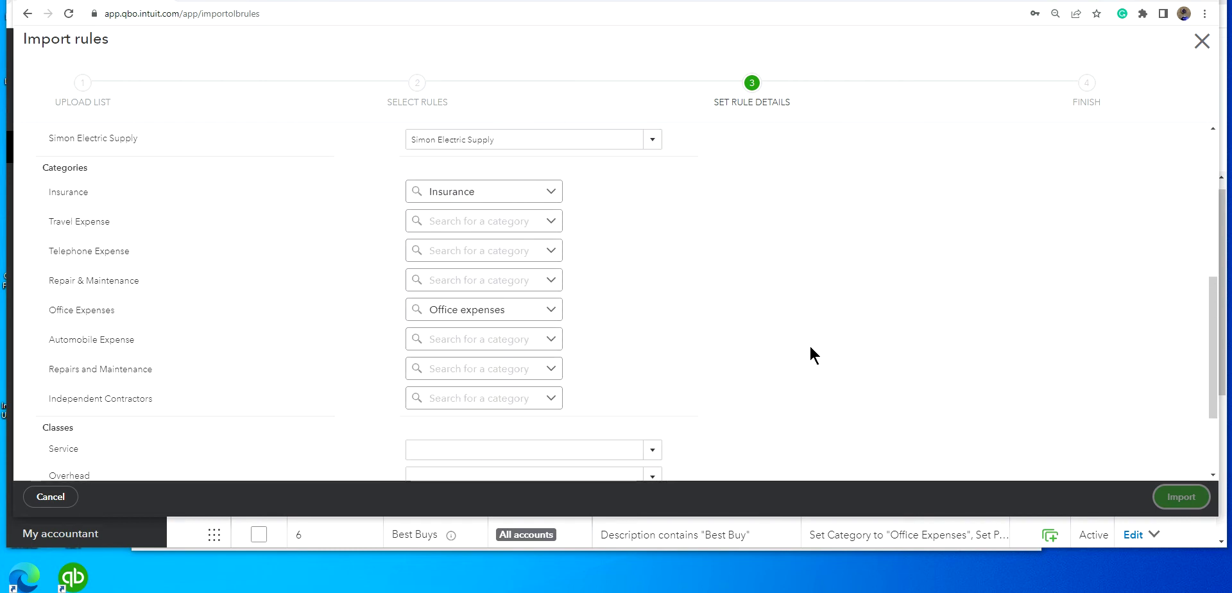
scroll(811, 347, "up", 2)
scroll(810, 347, "up", 4)
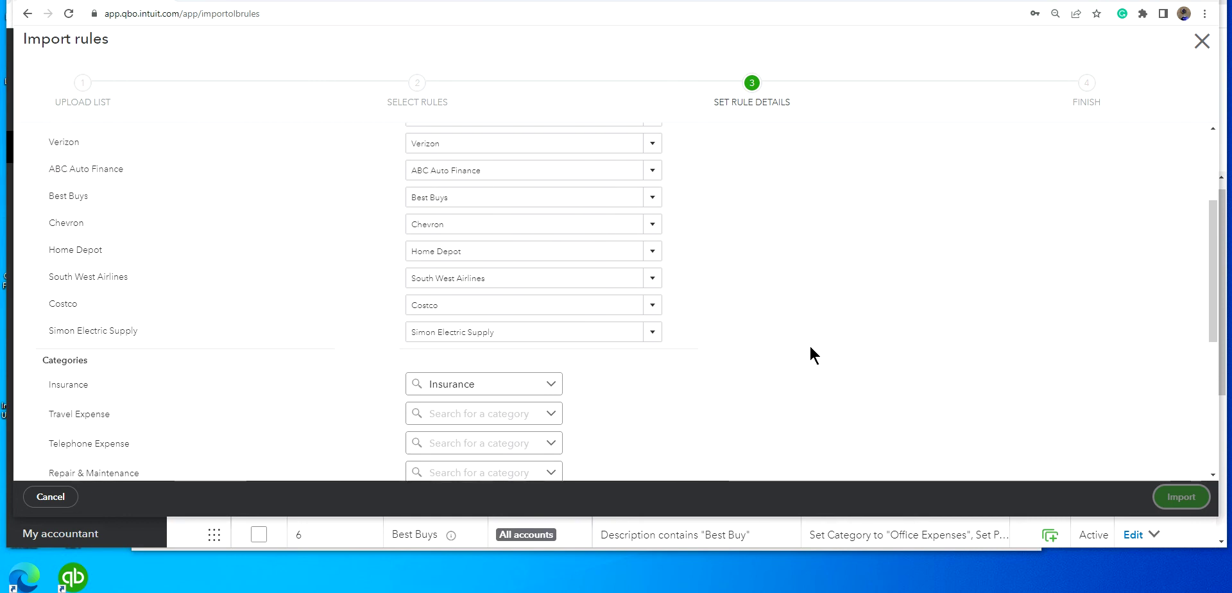
scroll(810, 347, "down", 10)
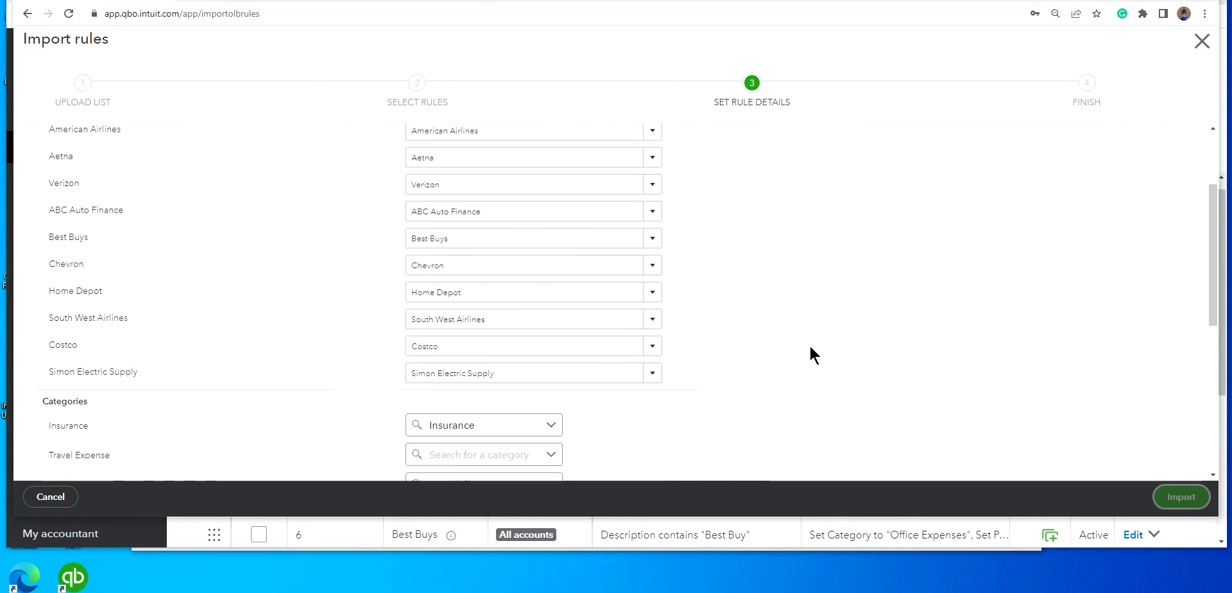
scroll(810, 346, "up", 5)
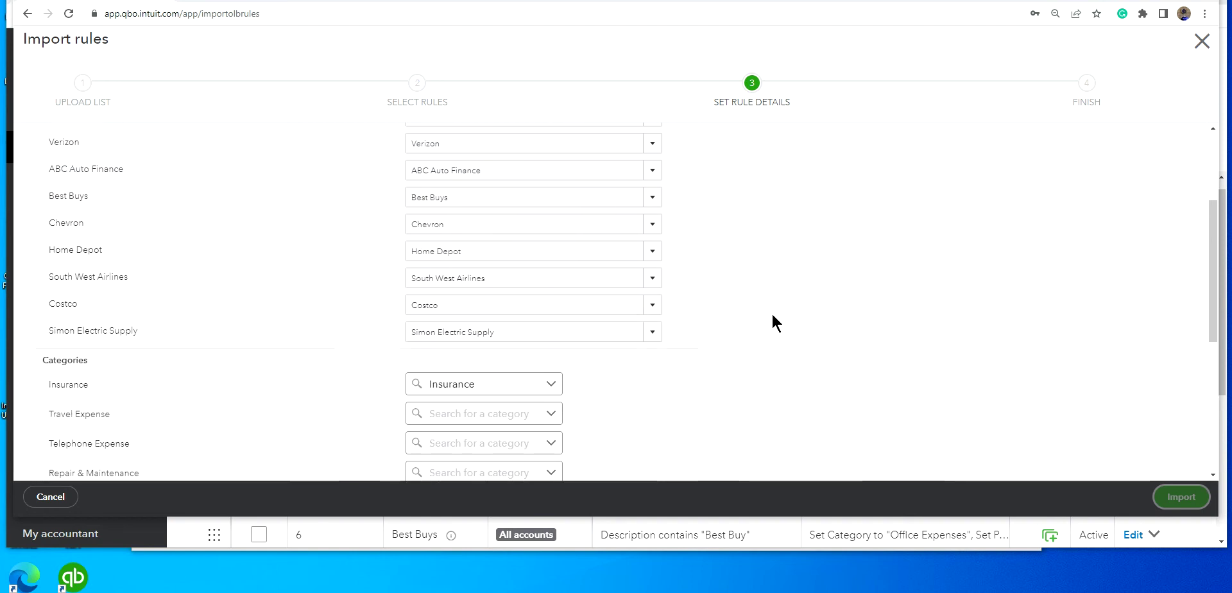
scroll(773, 315, "down", 2)
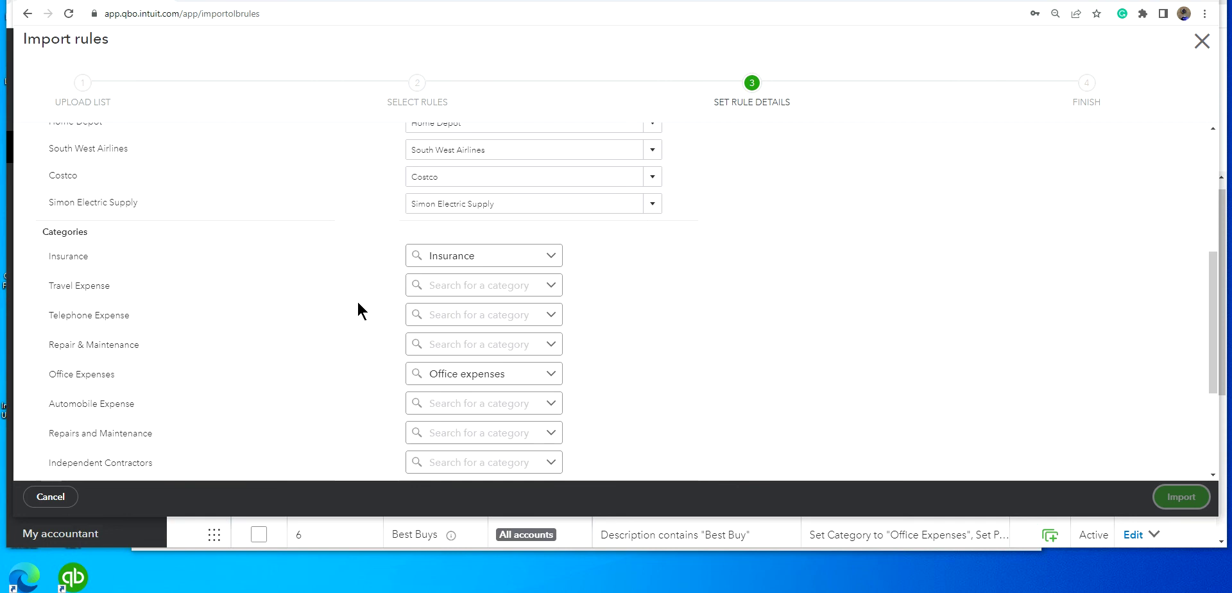
Step: Map the Travel Expense category to Travel by searching 'trave' in the category list
left_click(550, 286)
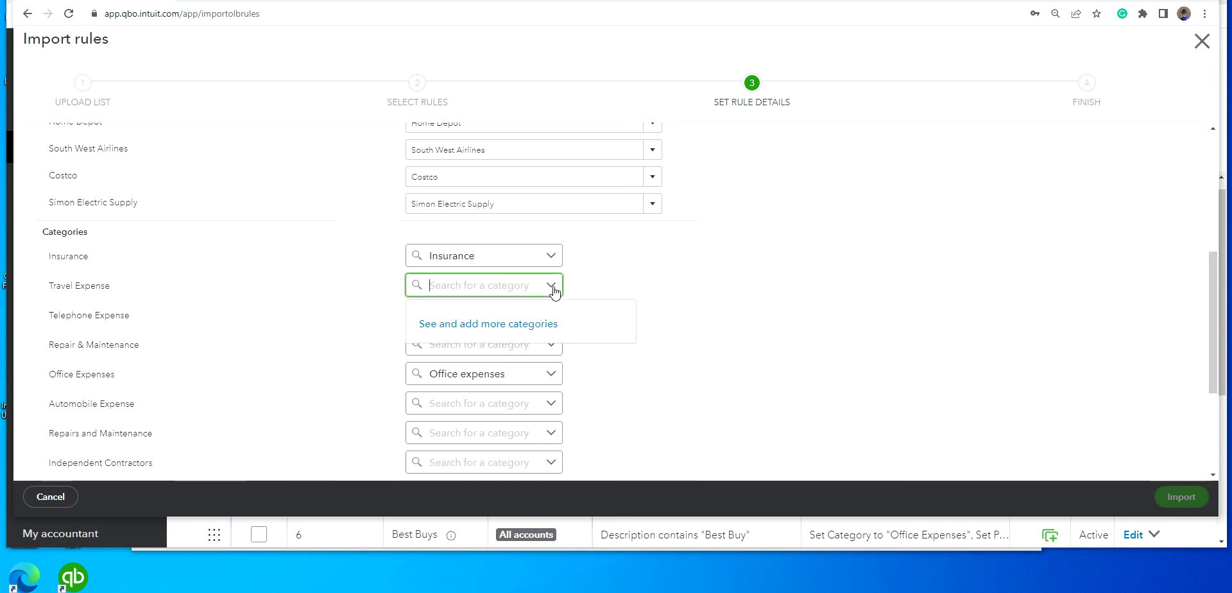
left_click(508, 326)
left_click(911, 177)
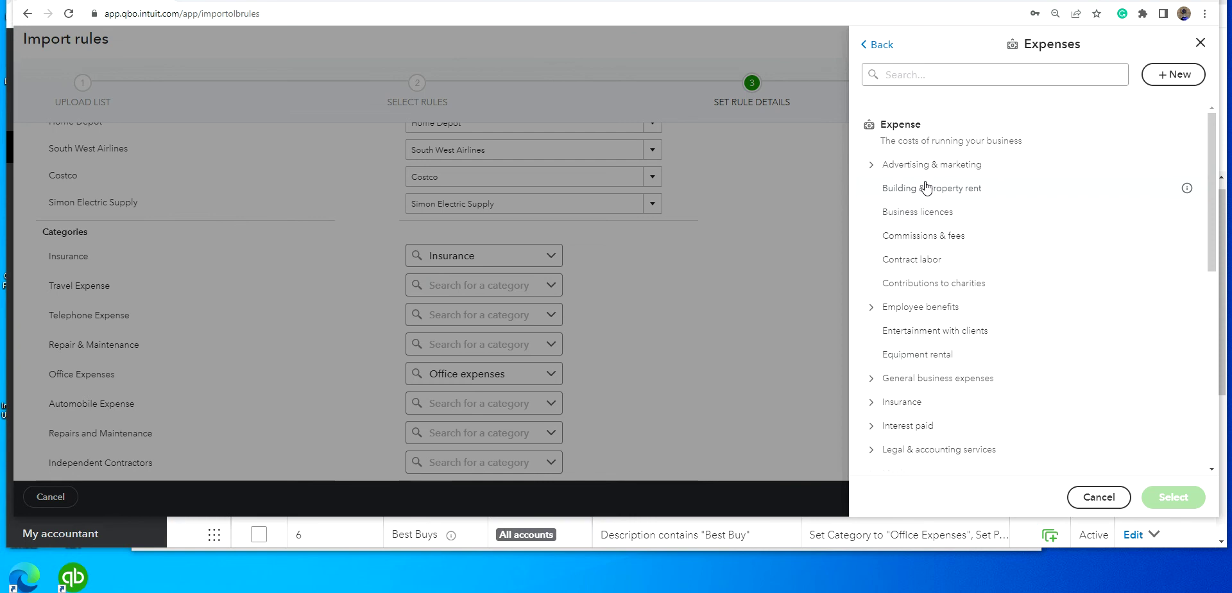
scroll(937, 247, "down", 2)
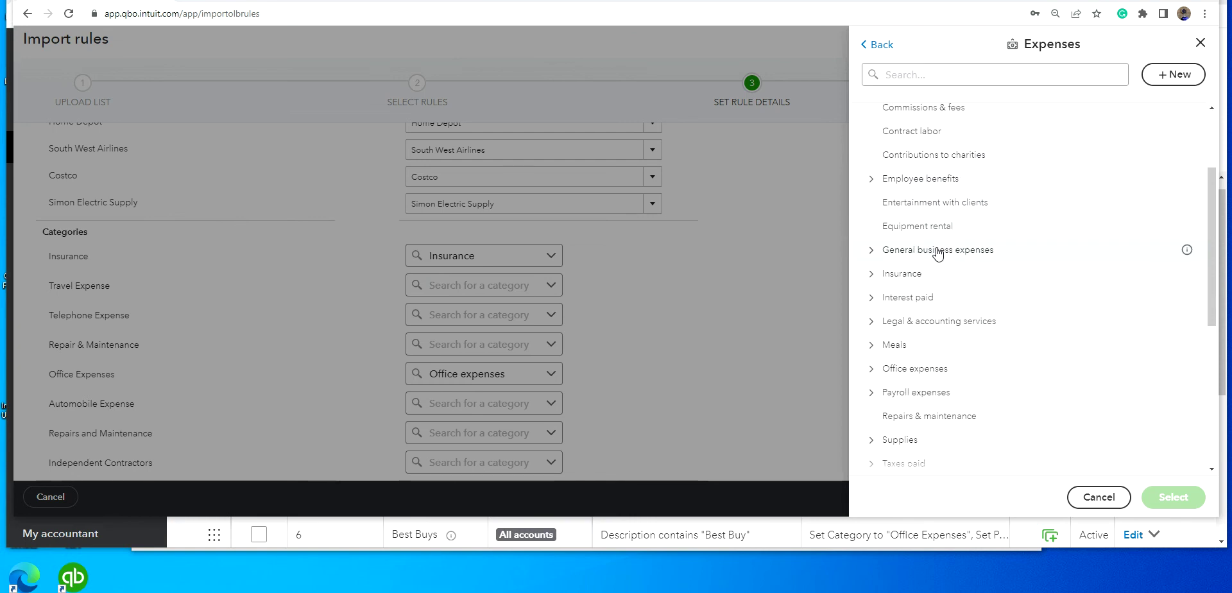
left_click(907, 74)
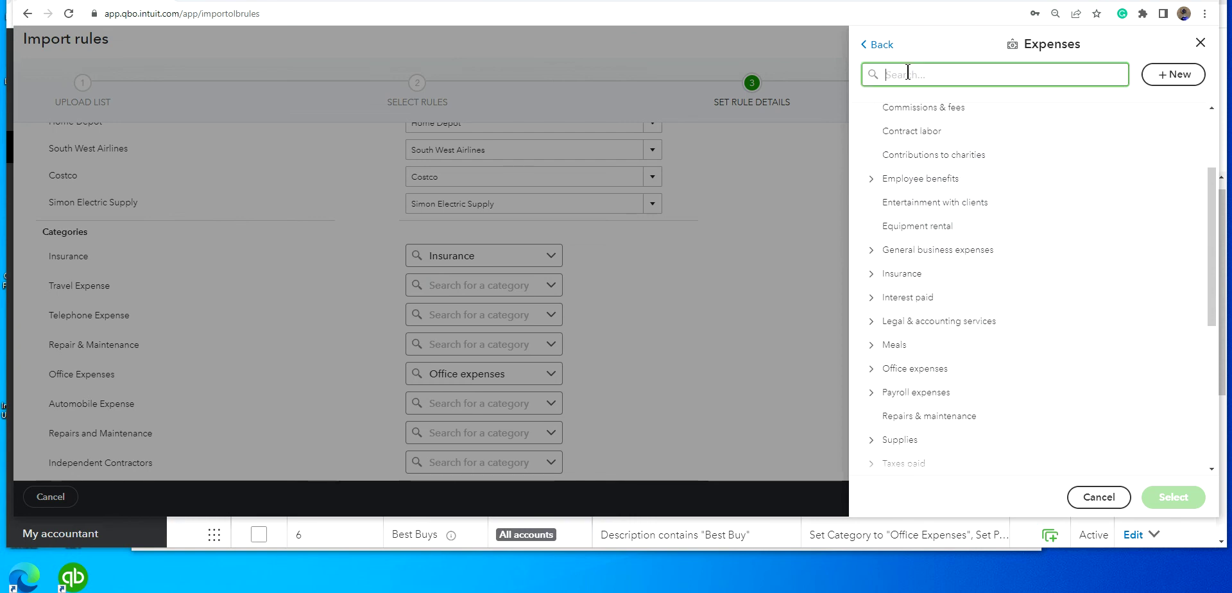
type("trave")
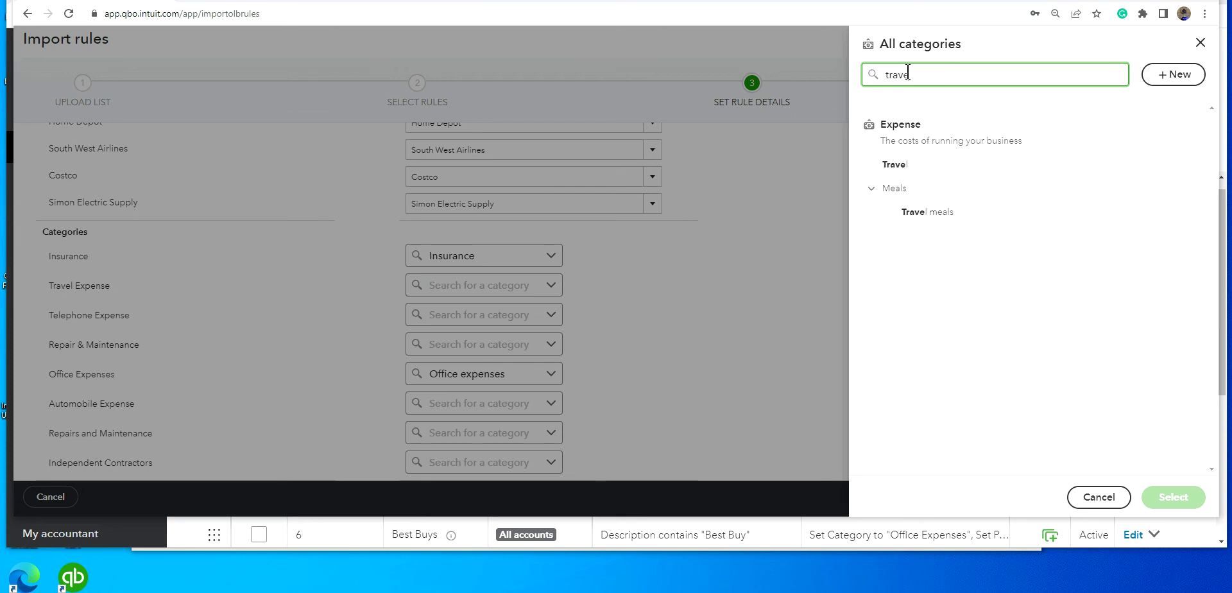
left_click(895, 166)
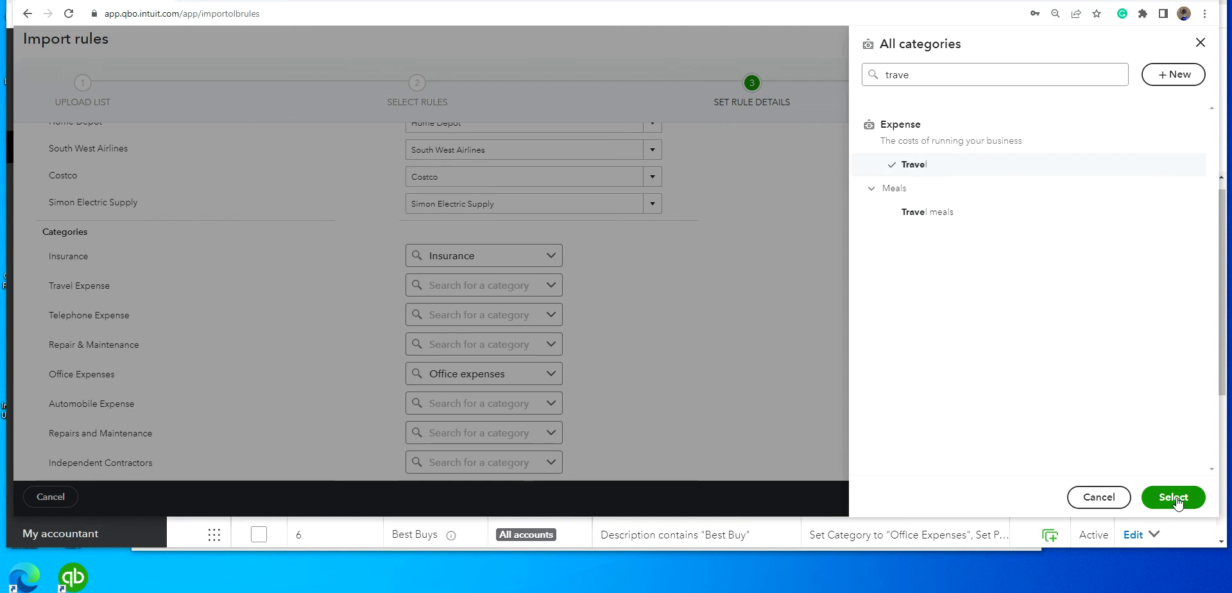
left_click(1174, 498)
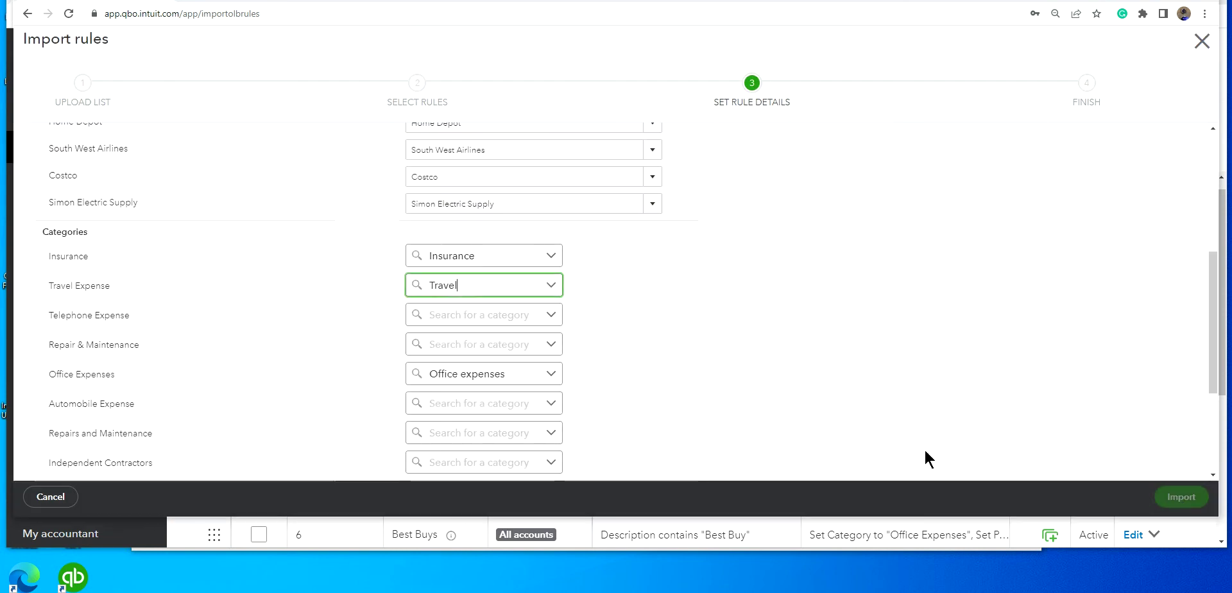
Step: Map Telephone Expense to Utilities after searching 'tele'
left_click(451, 314)
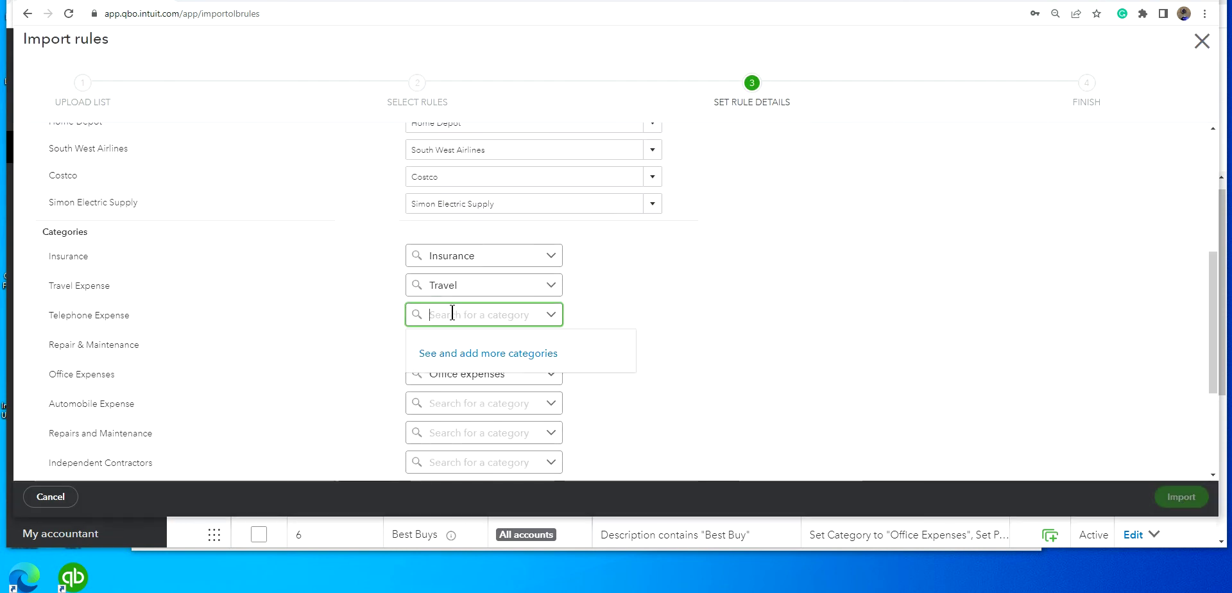
type("t")
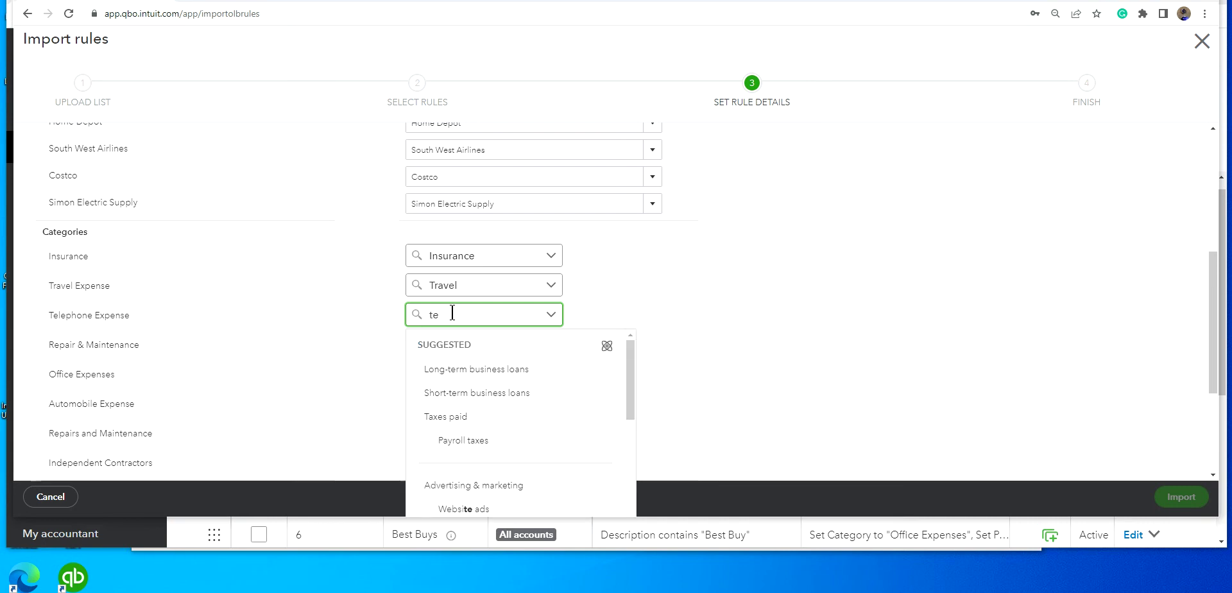
type("ele")
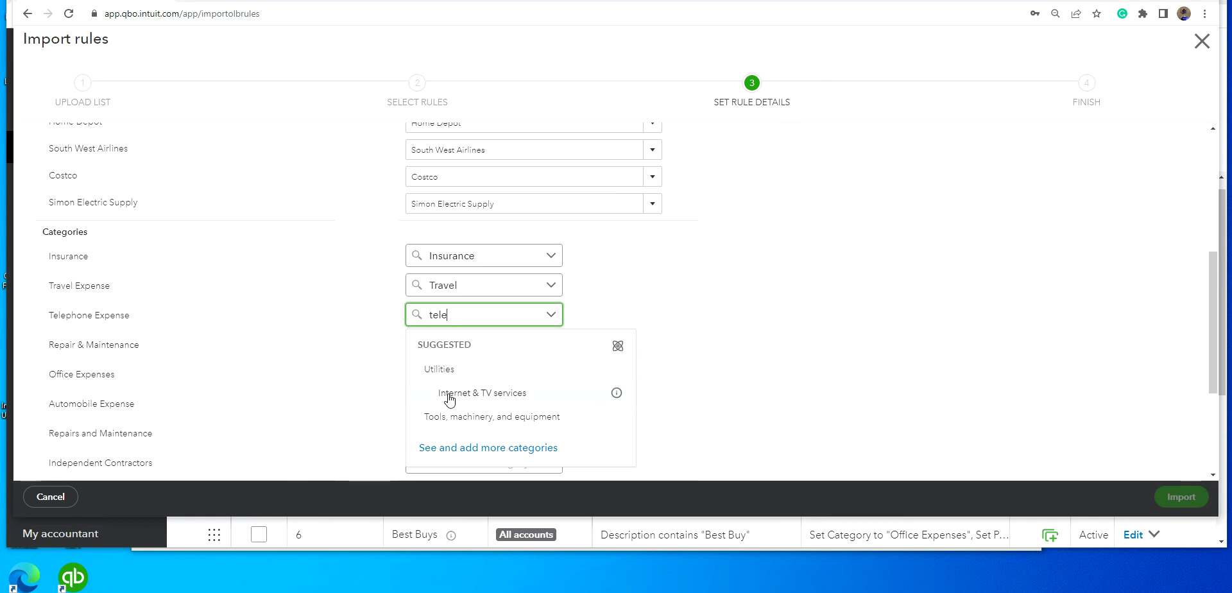
left_click(438, 370)
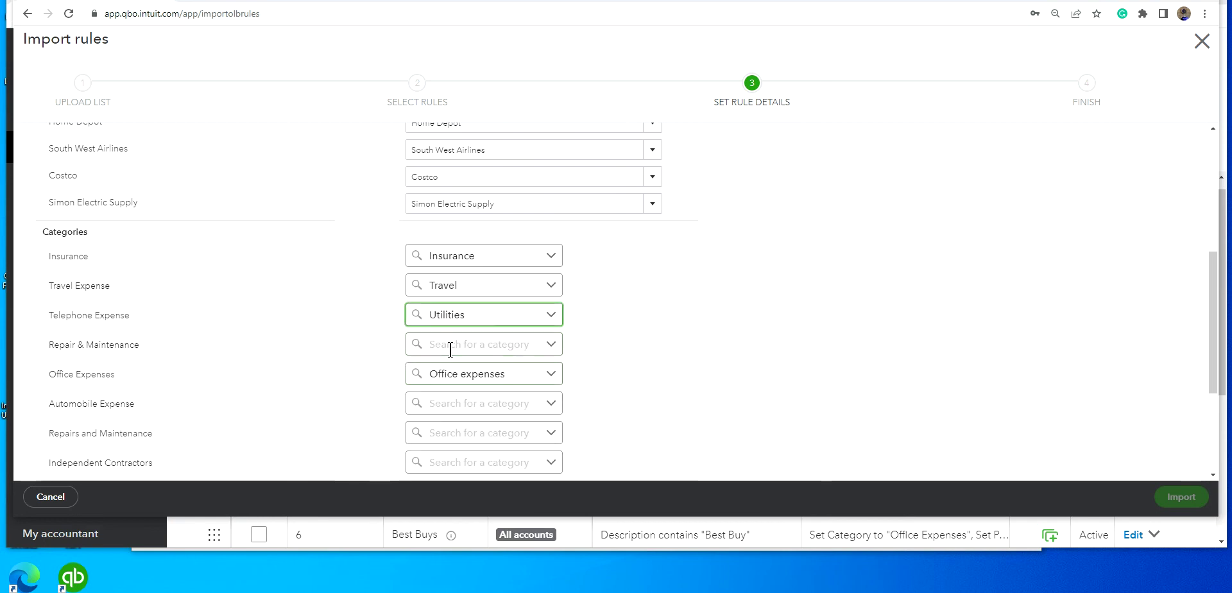
Step: Map Repair & Maintenance to Repairs & maintenance and Automobile Expense to Vehicles
left_click(450, 350)
type("re")
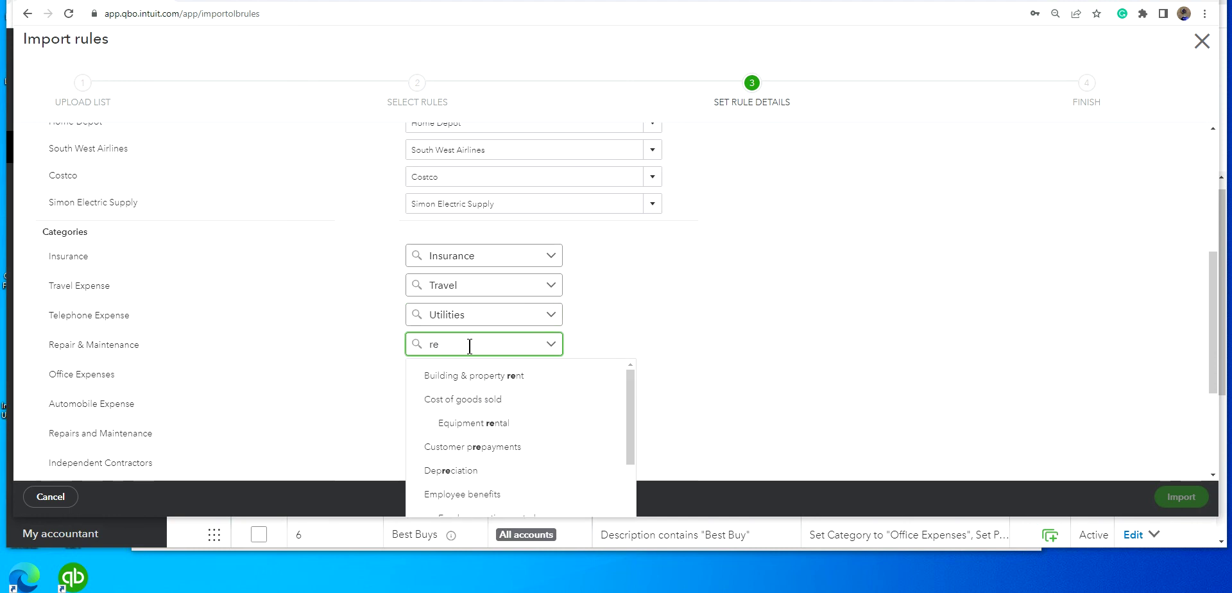
type("pair")
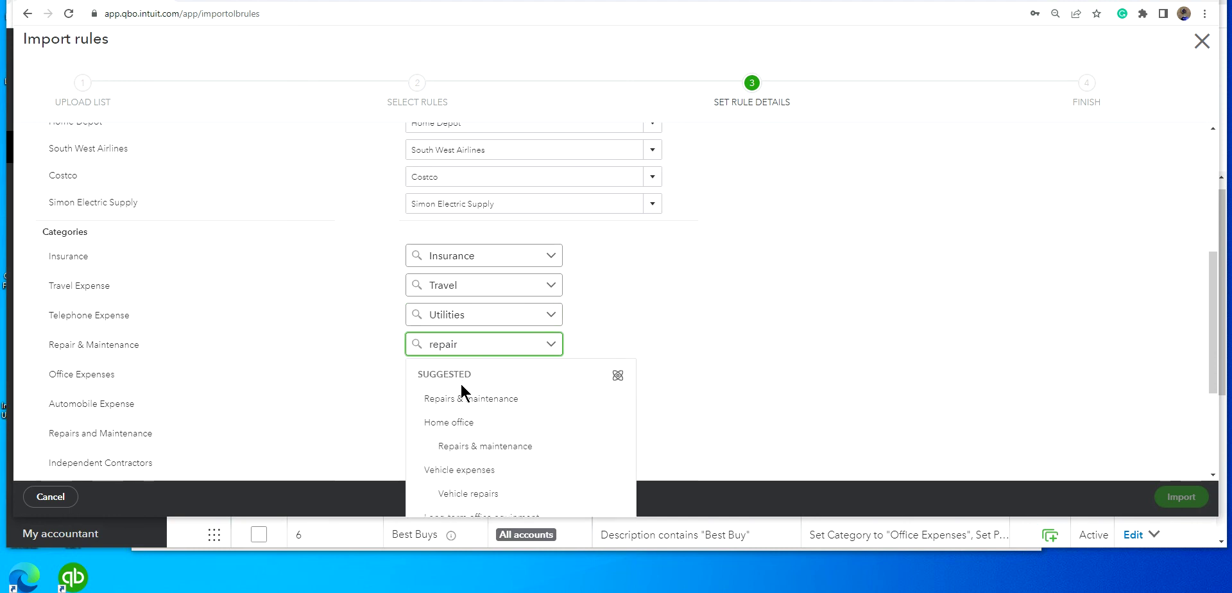
left_click(457, 398)
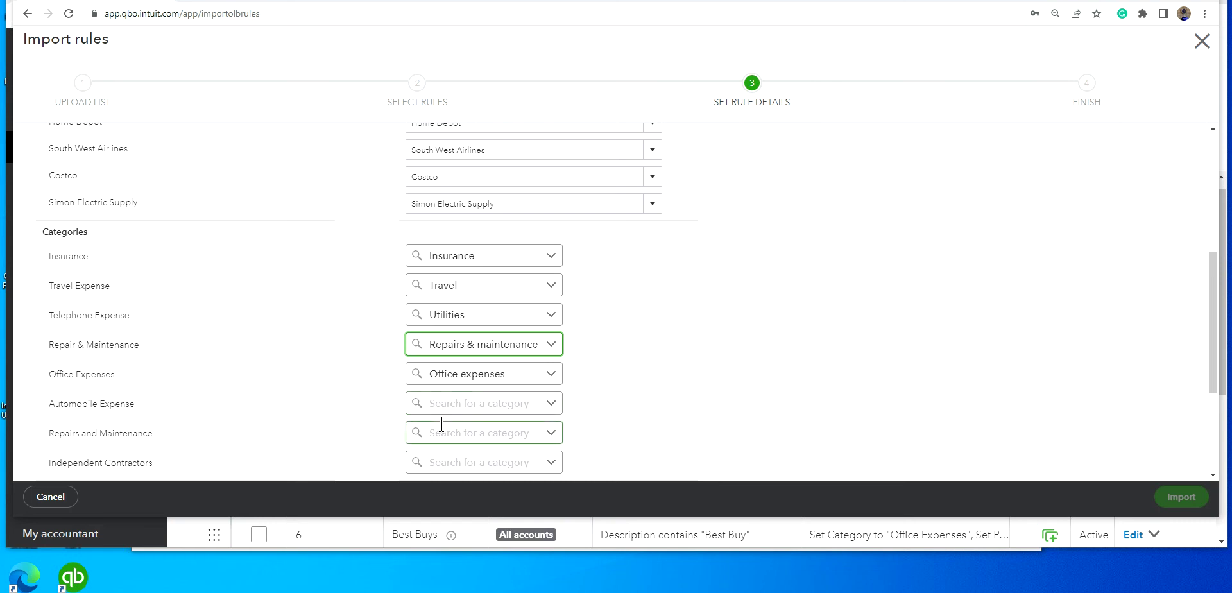
left_click(436, 403)
type("aut")
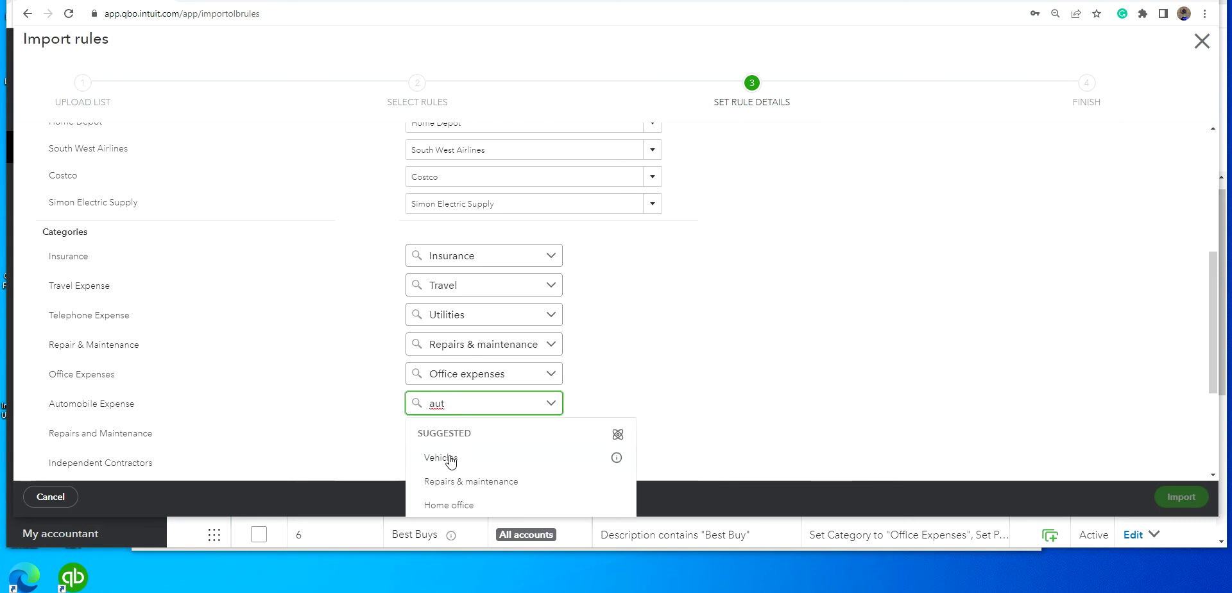
left_click(450, 458)
scroll(616, 403, "down", 2)
Step: Map Repairs and Maintenance to Repairs & maintenance and Independent Contractors to Contract labor
left_click(459, 306)
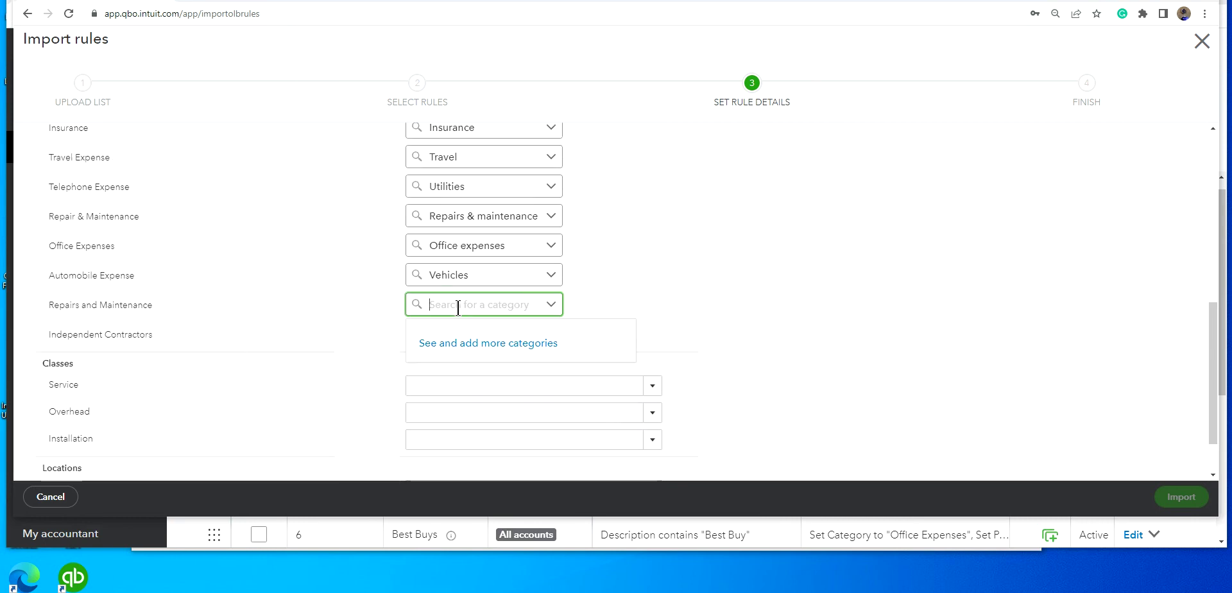
type("re")
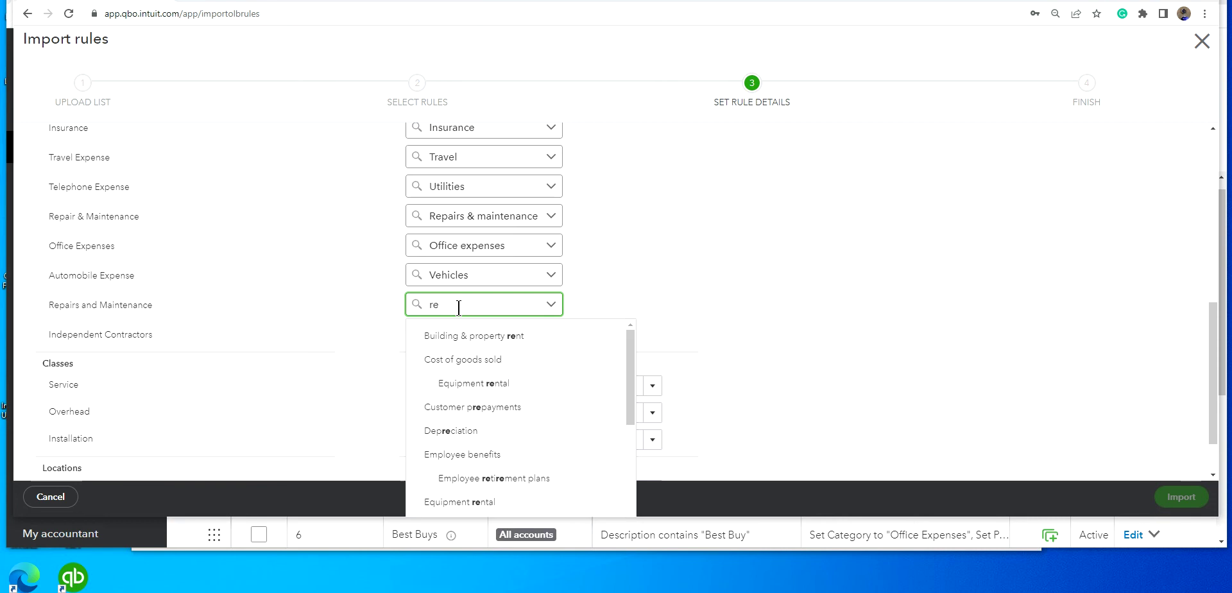
type("pair")
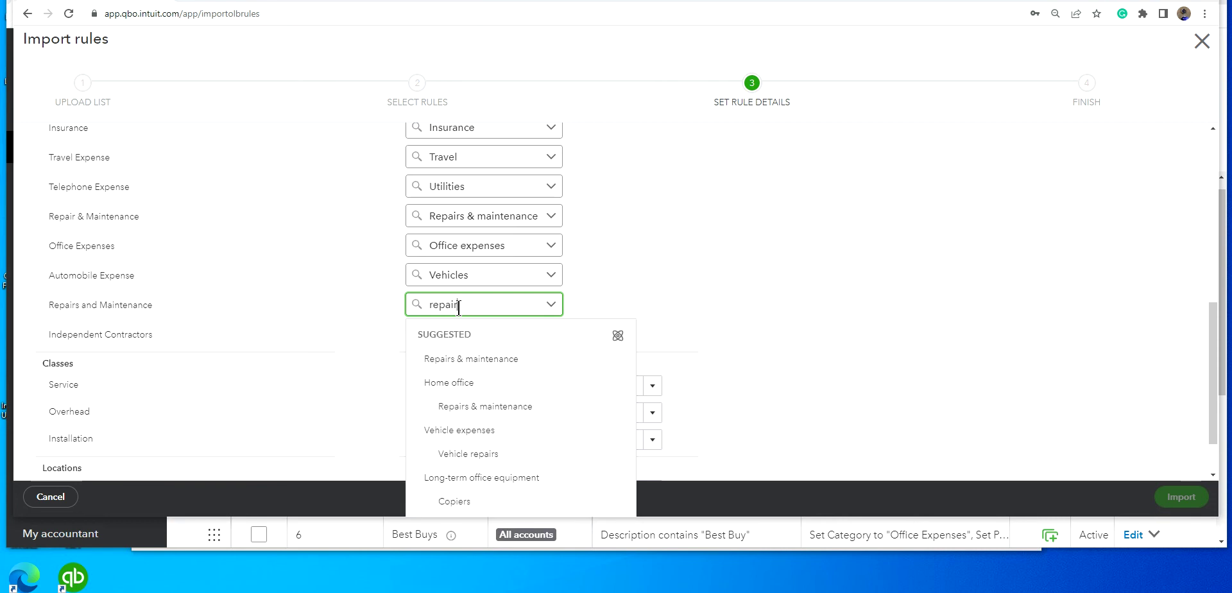
left_click(451, 361)
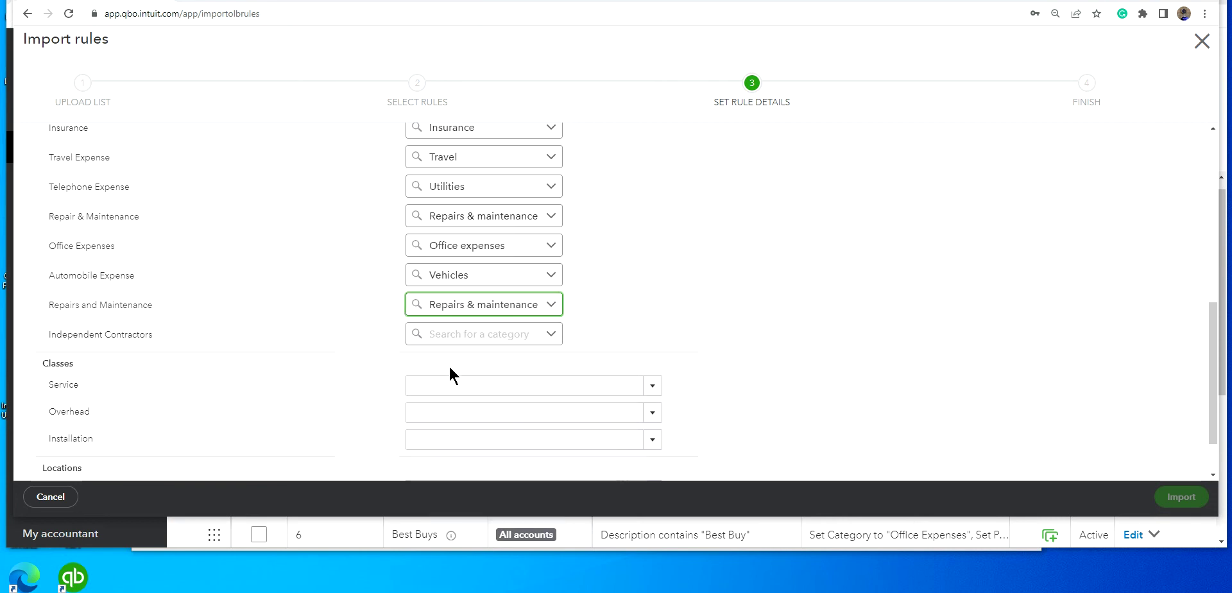
left_click(460, 333)
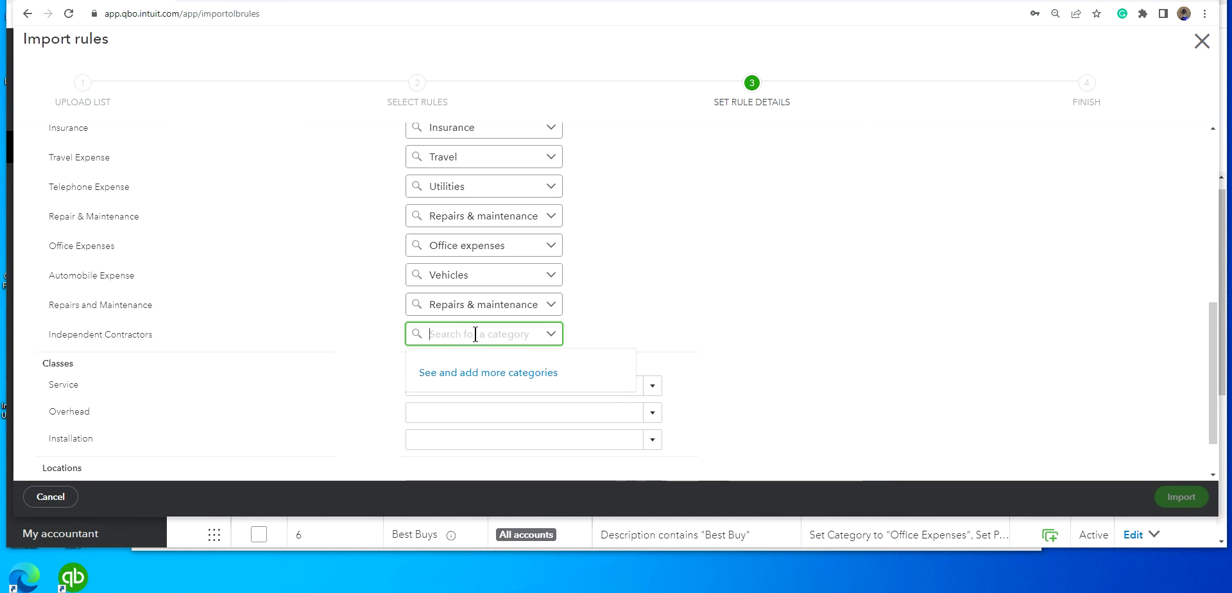
type("indepe")
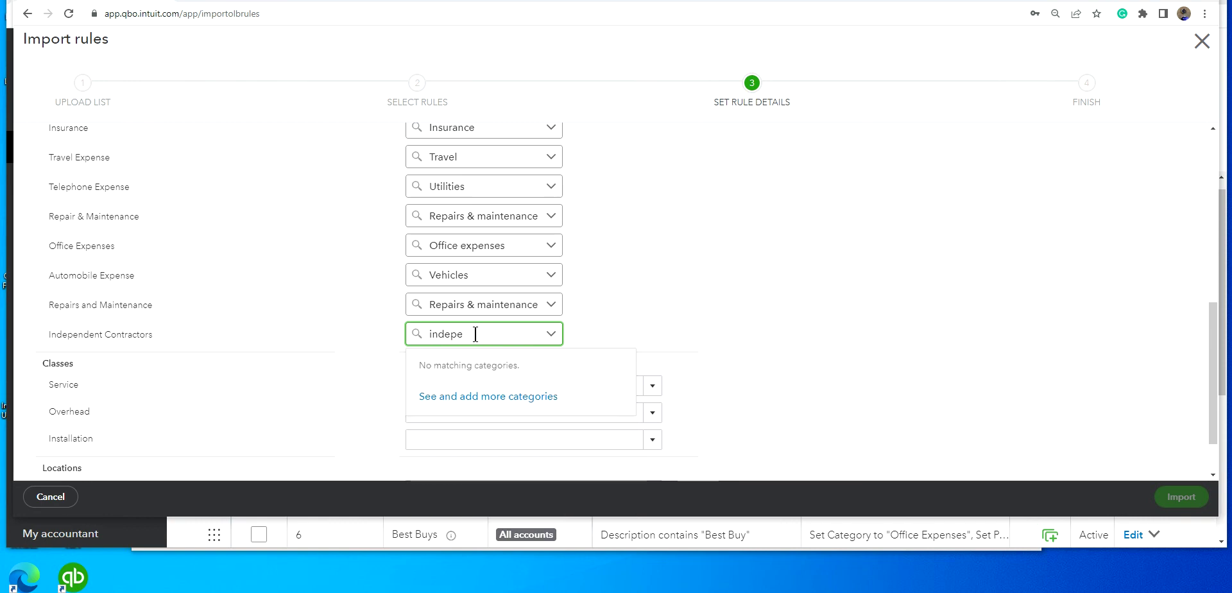
type("ndent contra")
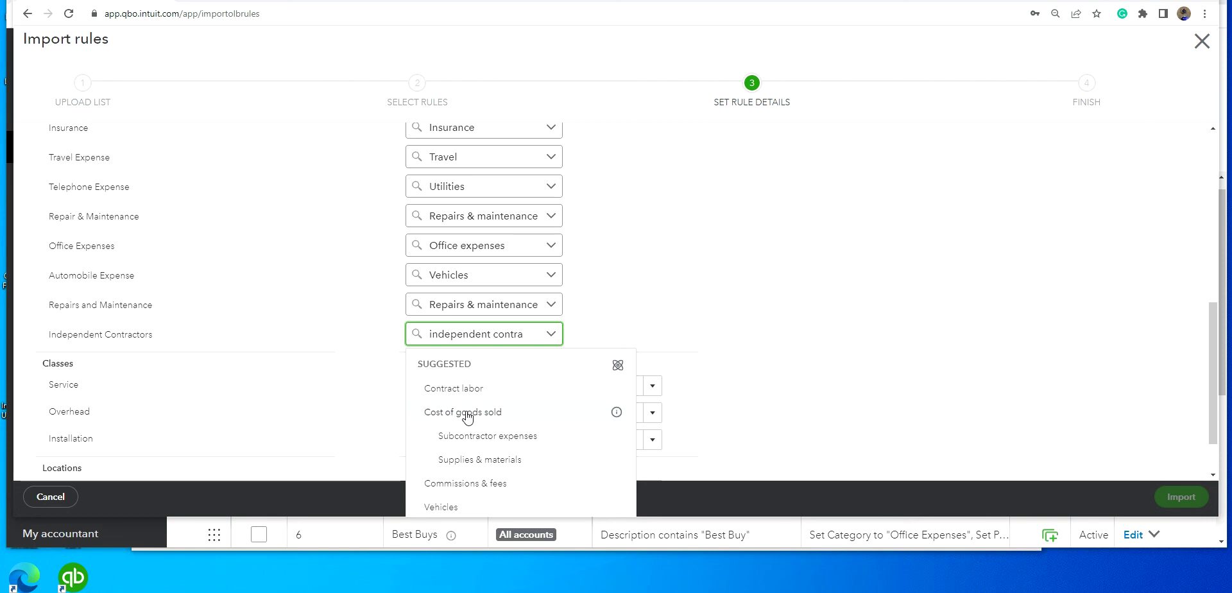
left_click(467, 396)
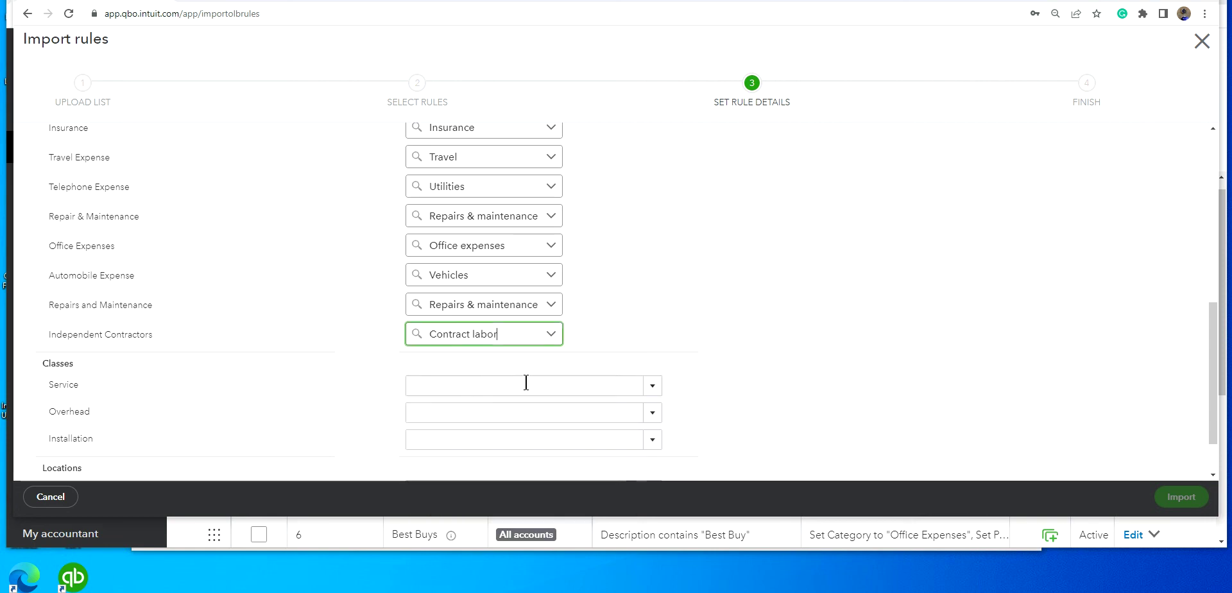
scroll(726, 383, "down", 1)
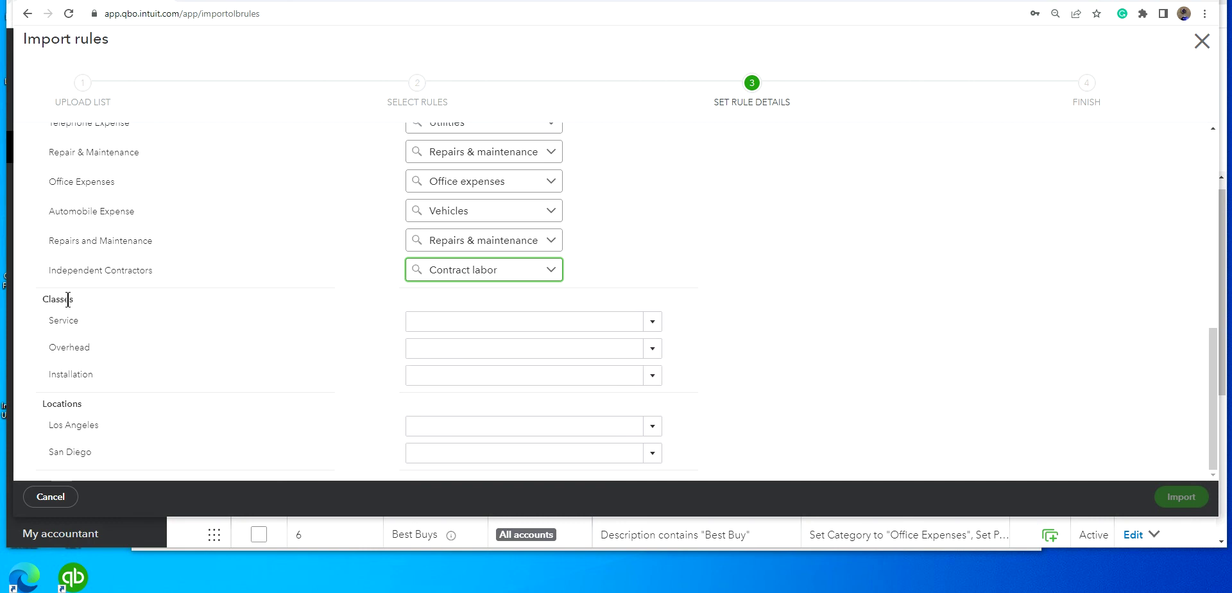
Step: Create new classes Service and O/H and map the Service and Overhead classes to them
left_click(653, 322)
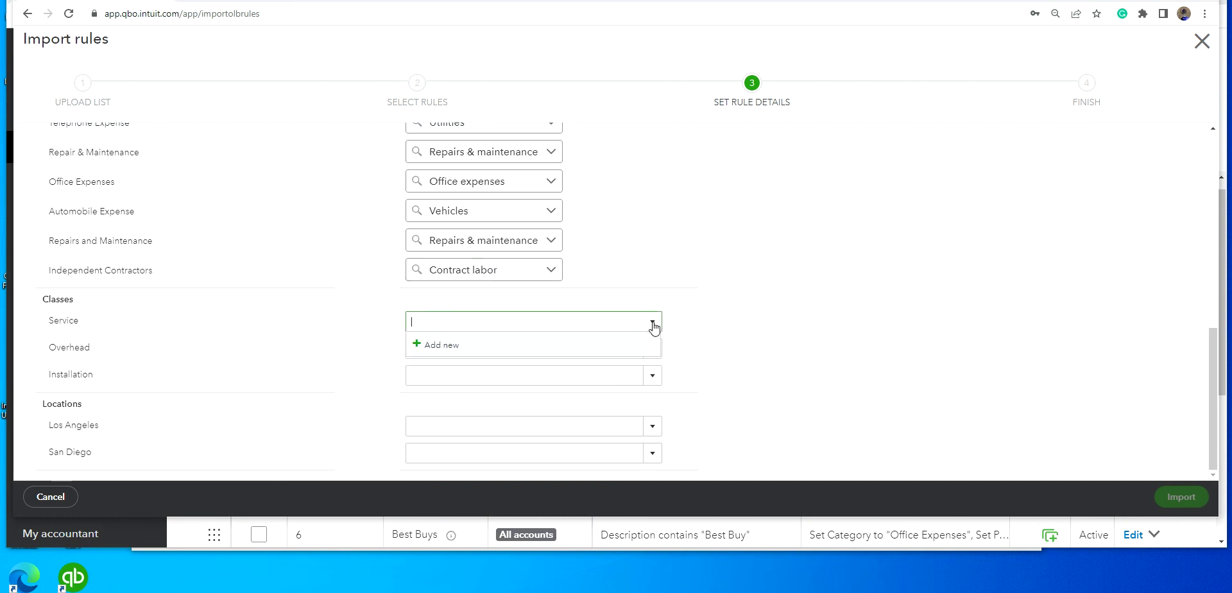
left_click(434, 347)
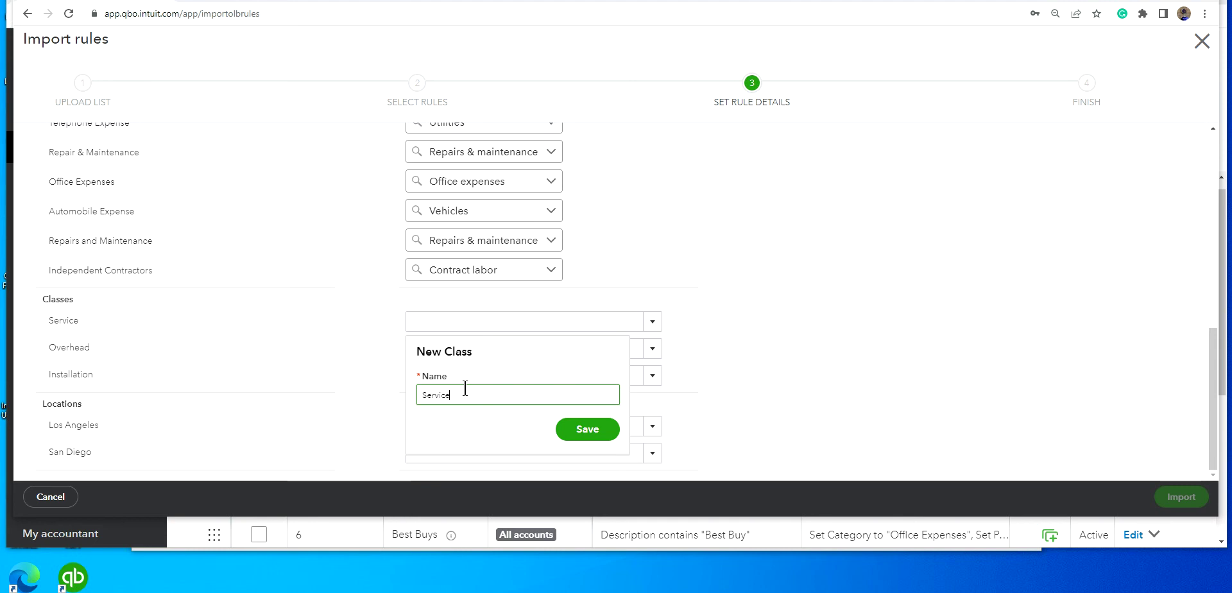
left_click(582, 427)
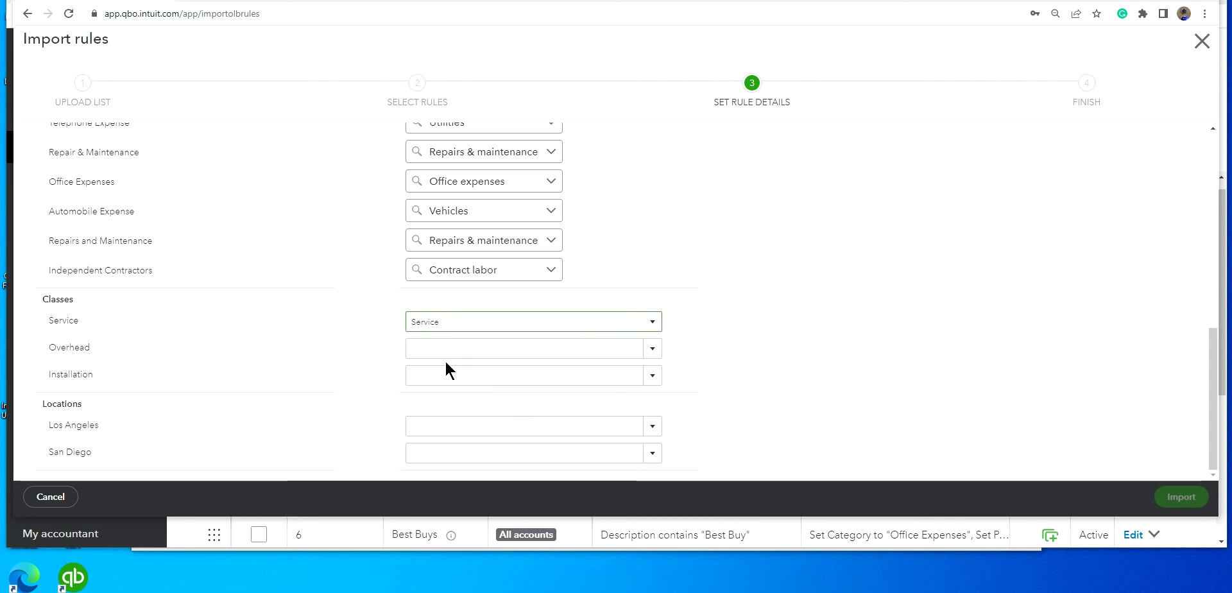
left_click(436, 347)
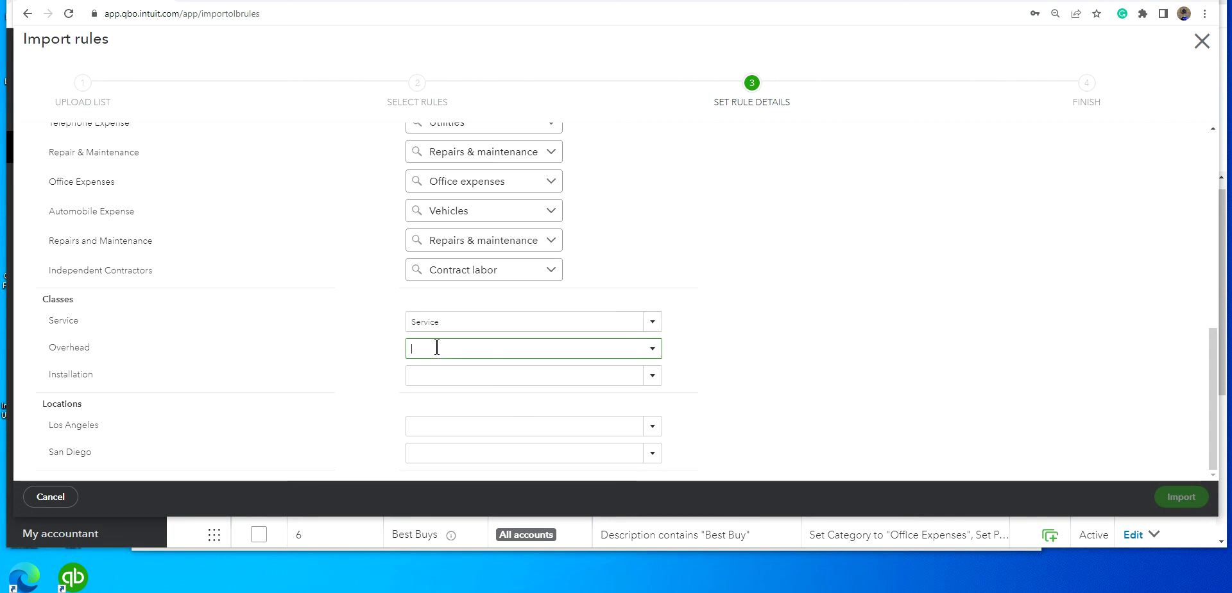
type("O")
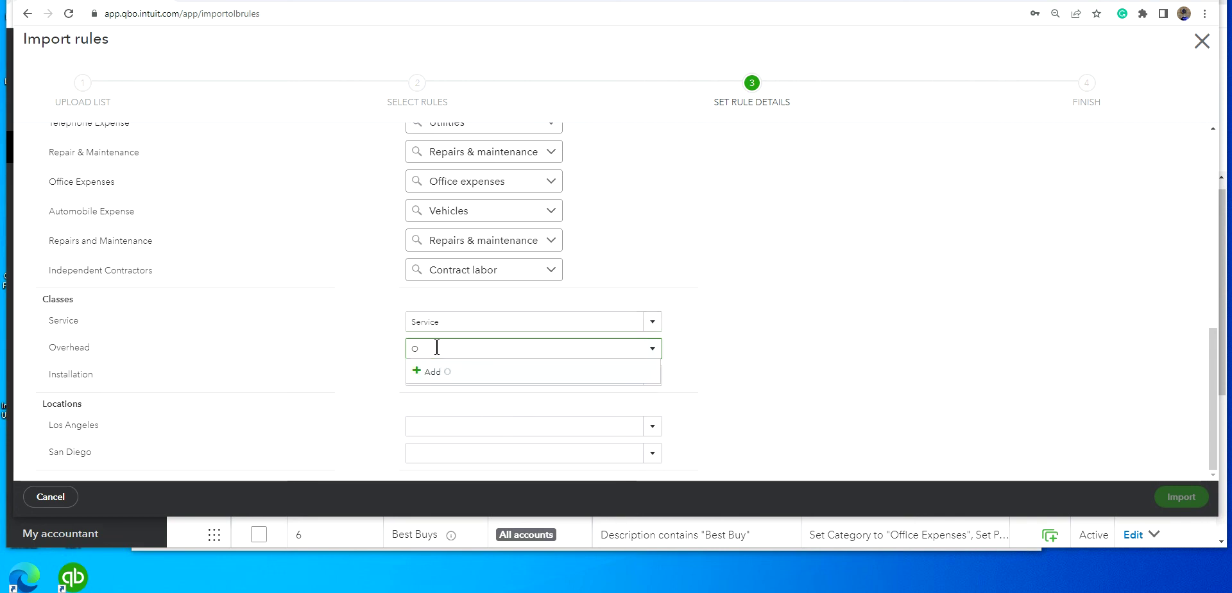
type("/H")
left_click(442, 372)
left_click(587, 457)
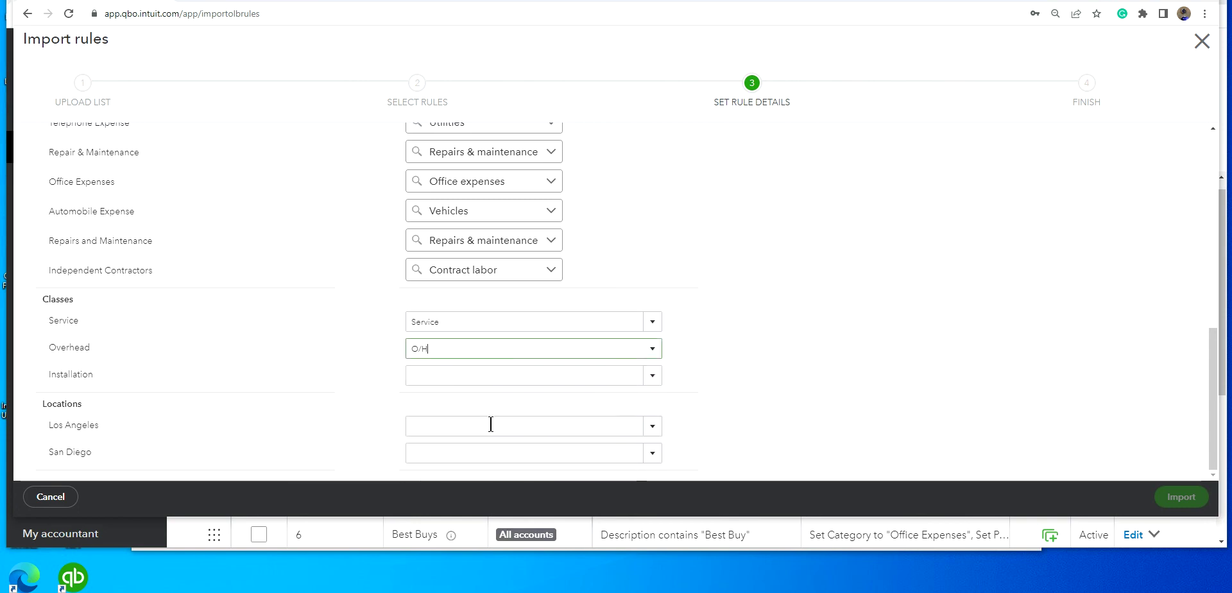
Step: Create a new class named Installation and map the Installation class to it
left_click(441, 375)
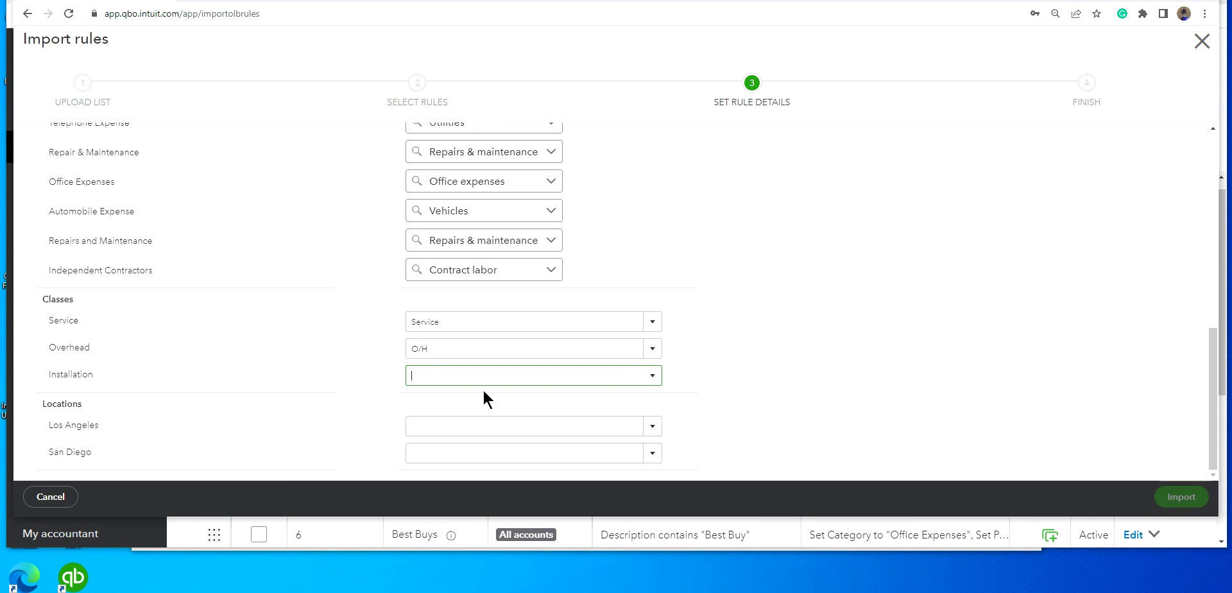
type("INs")
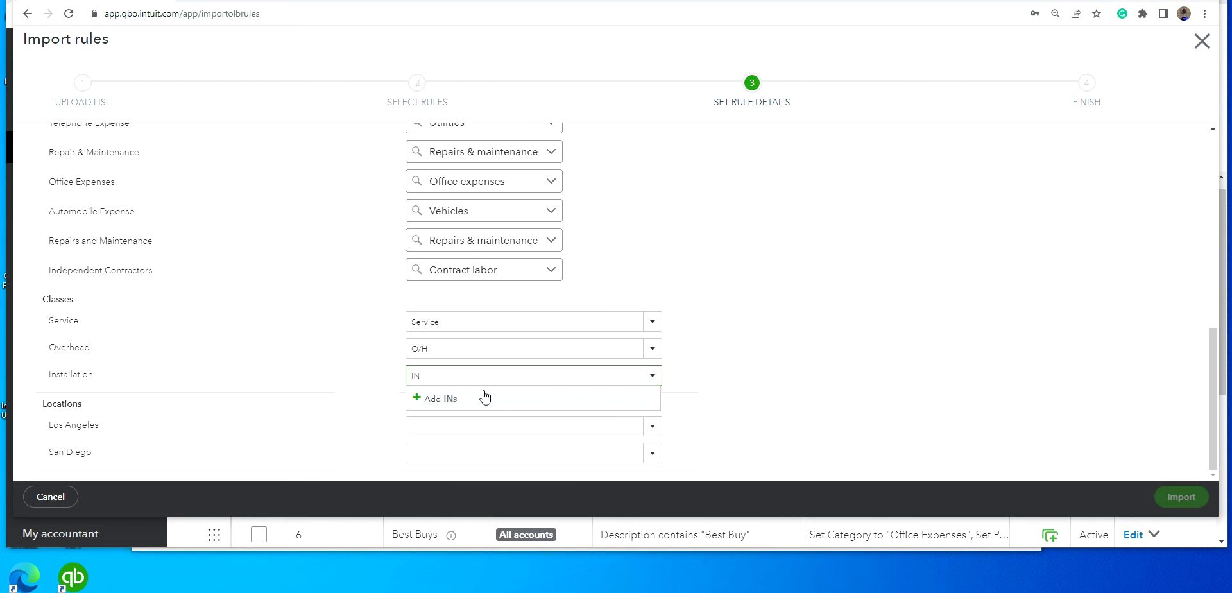
key("BackSpace")
type("nstalla")
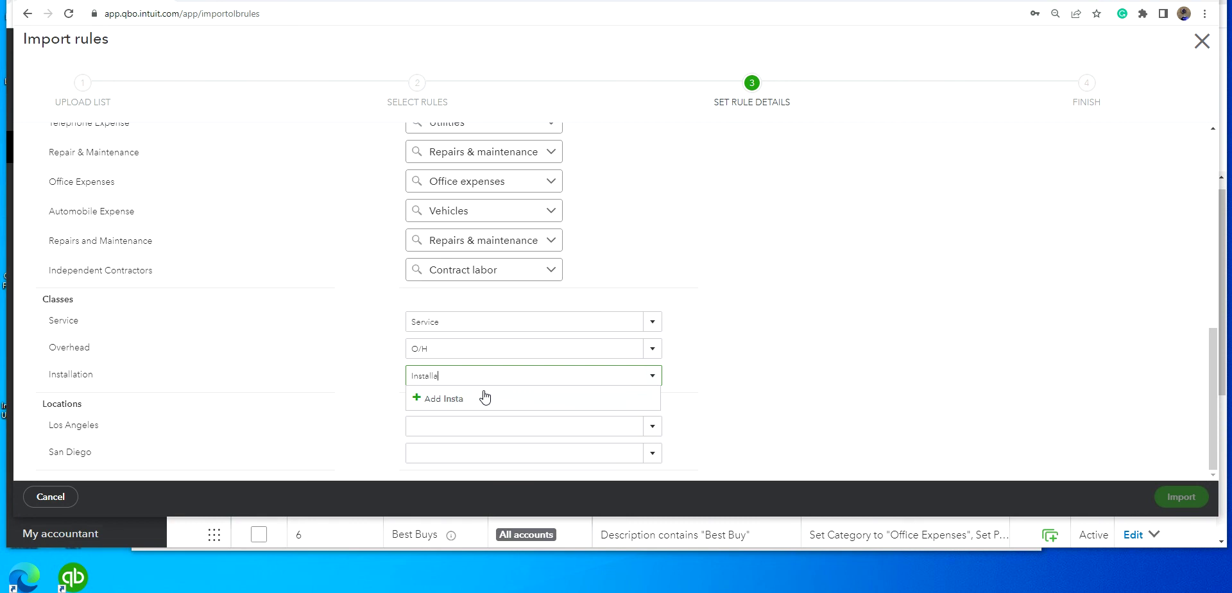
type("tion")
left_click(468, 398)
left_click(588, 483)
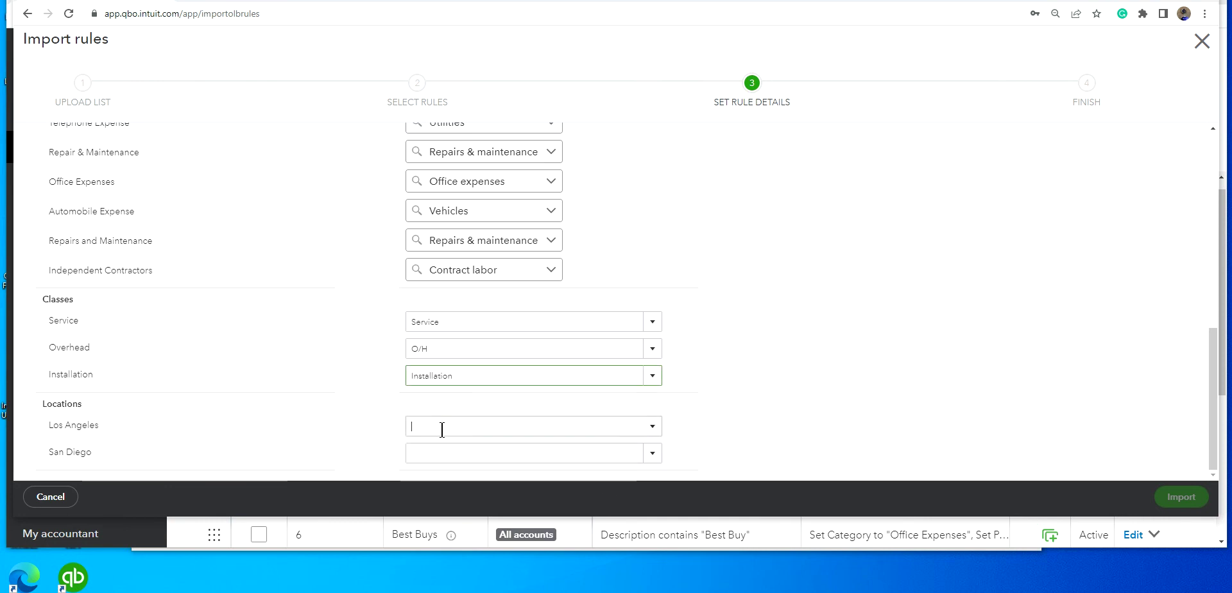
Step: Map Los Angeles to a newly created location named LA and save it
left_click(487, 430)
type("LA")
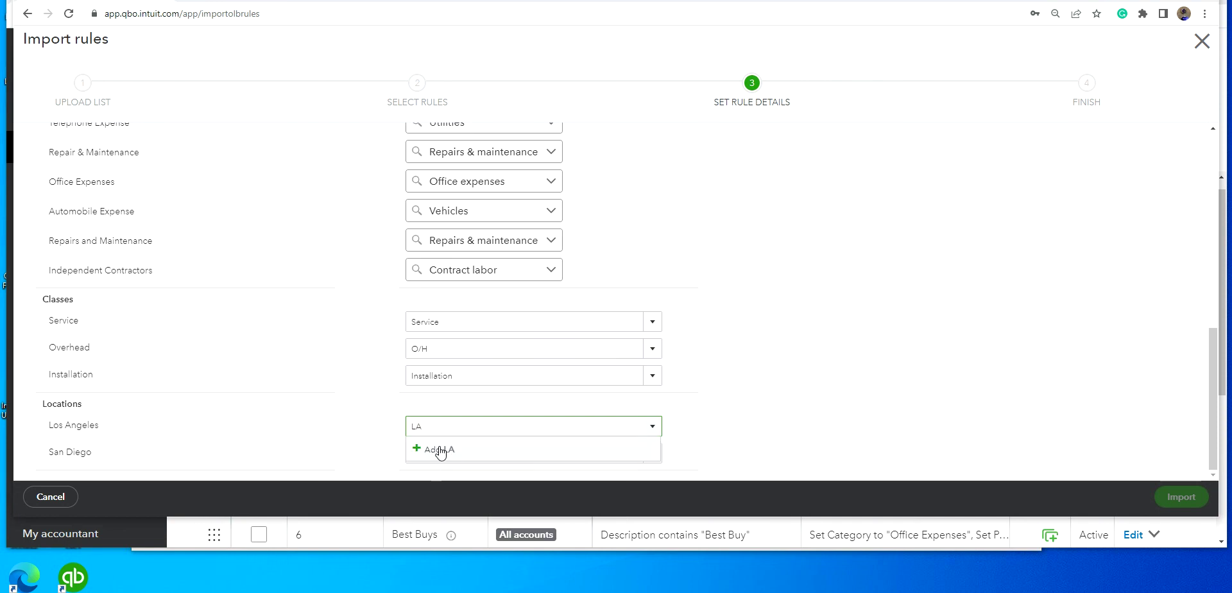
left_click(440, 450)
left_click(581, 389)
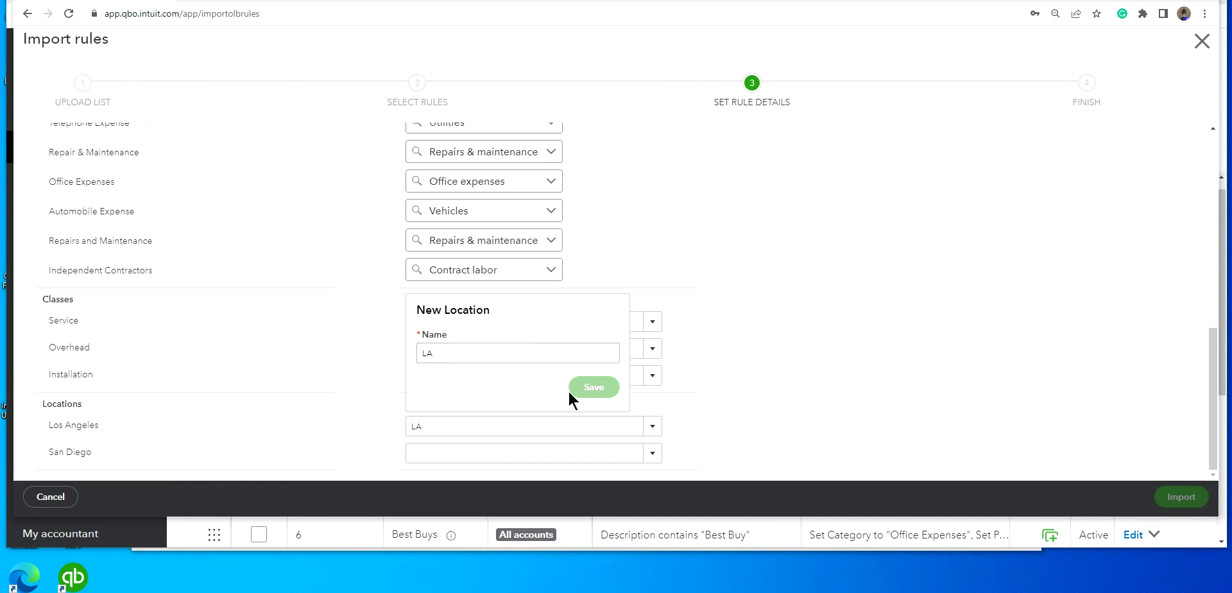
Step: Map San Diego to a newly created location named SD and save it
left_click(498, 455)
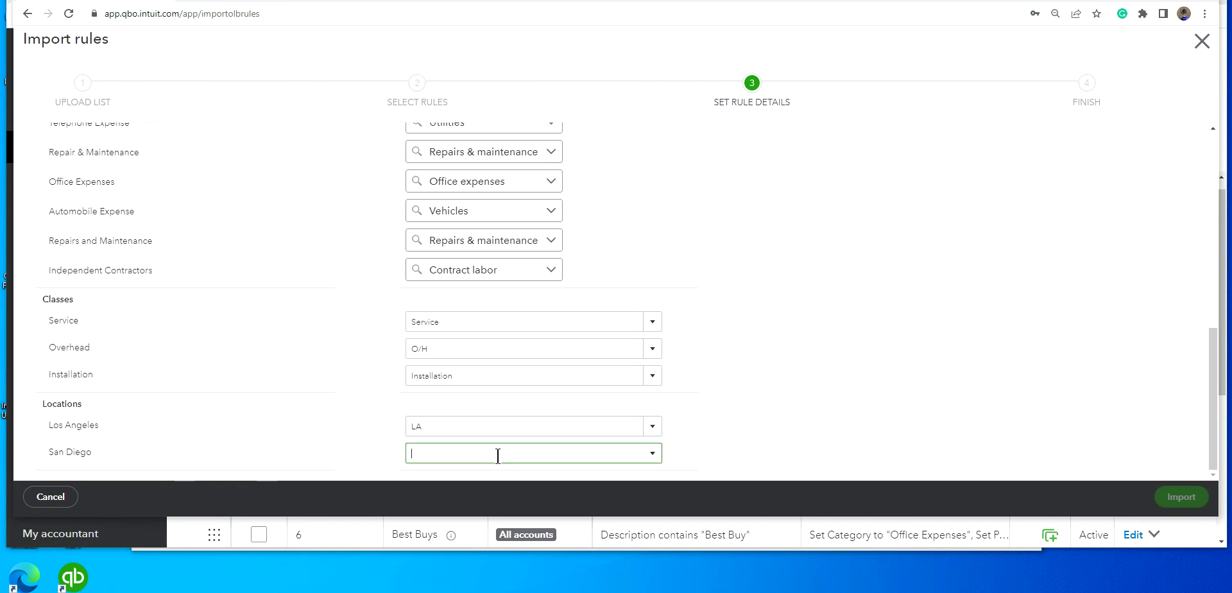
type("SD")
left_click(454, 476)
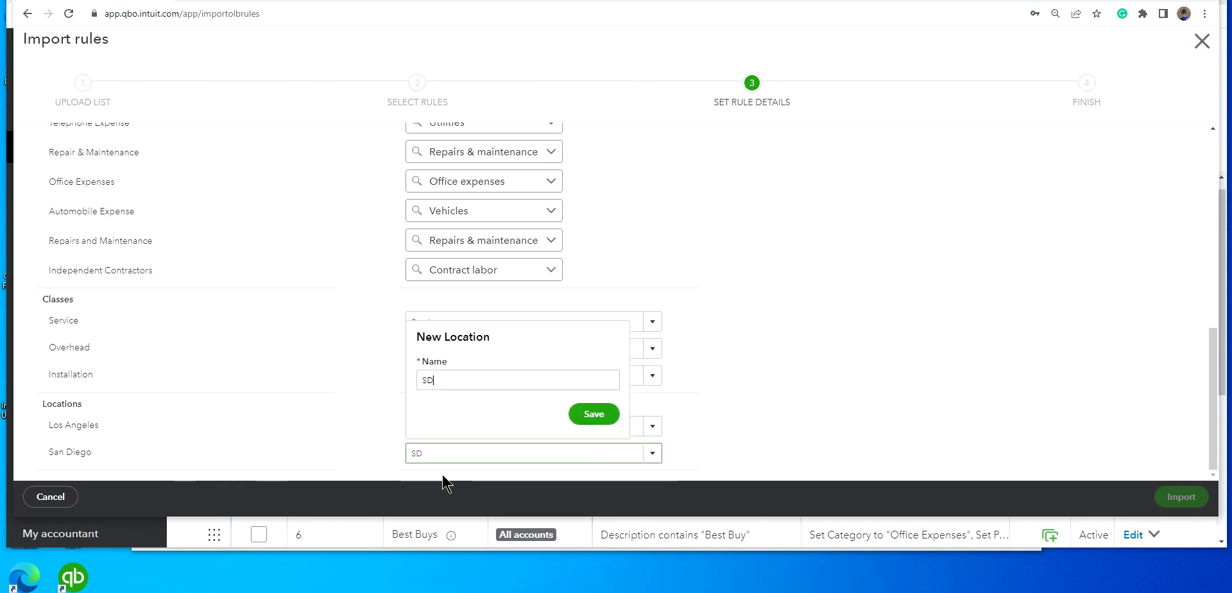
left_click(597, 415)
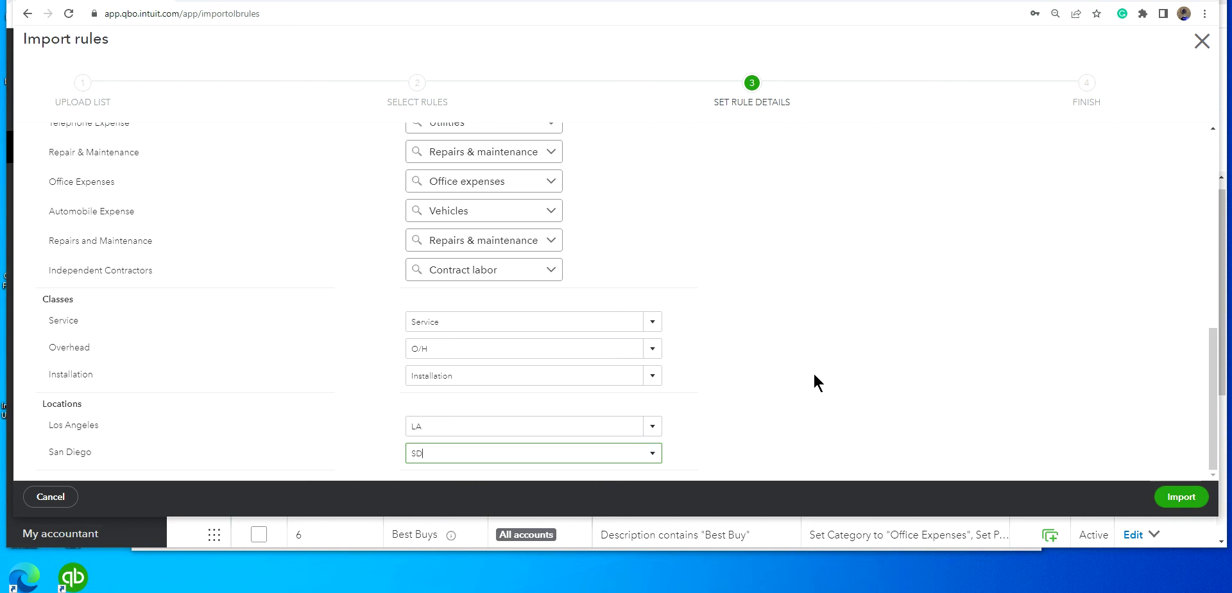
Step: Review the mappings and import, confirming 11 rules imported and 214 transactions added
scroll(533, 242, "up", 2)
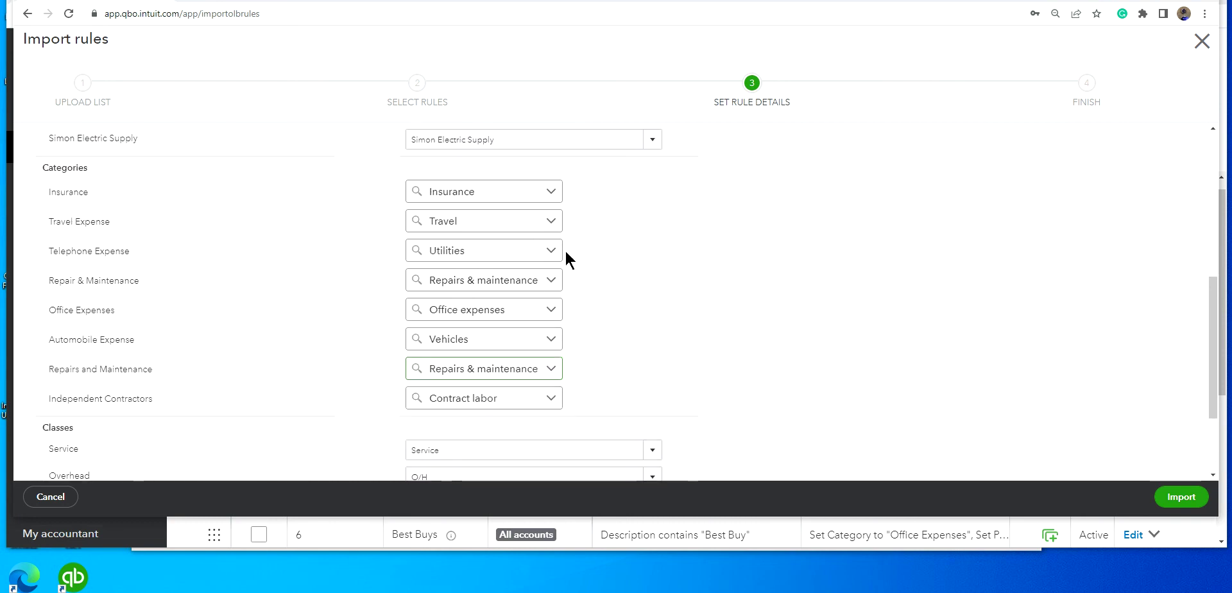
scroll(644, 292, "down", 2)
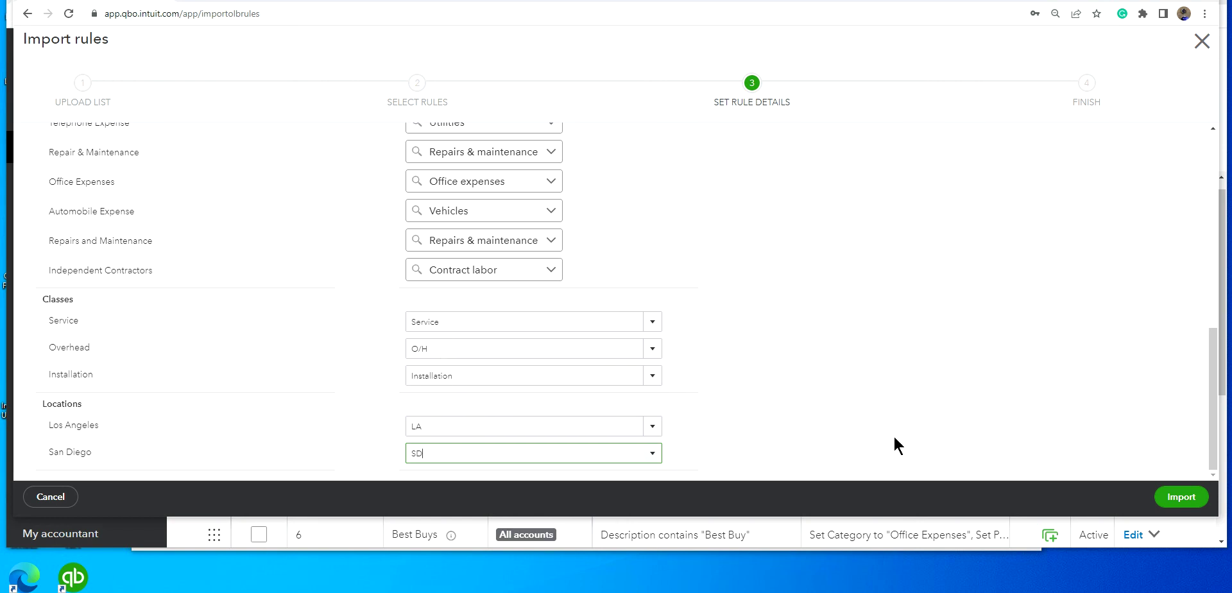
left_click(1186, 511)
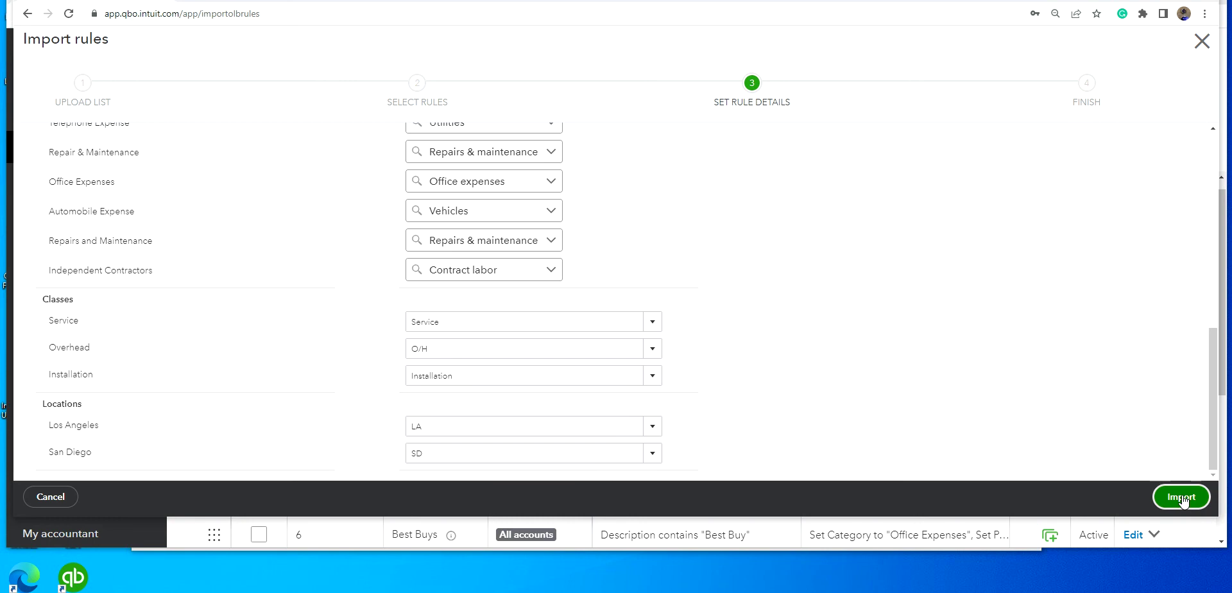
scroll(1113, 392, "up", 15)
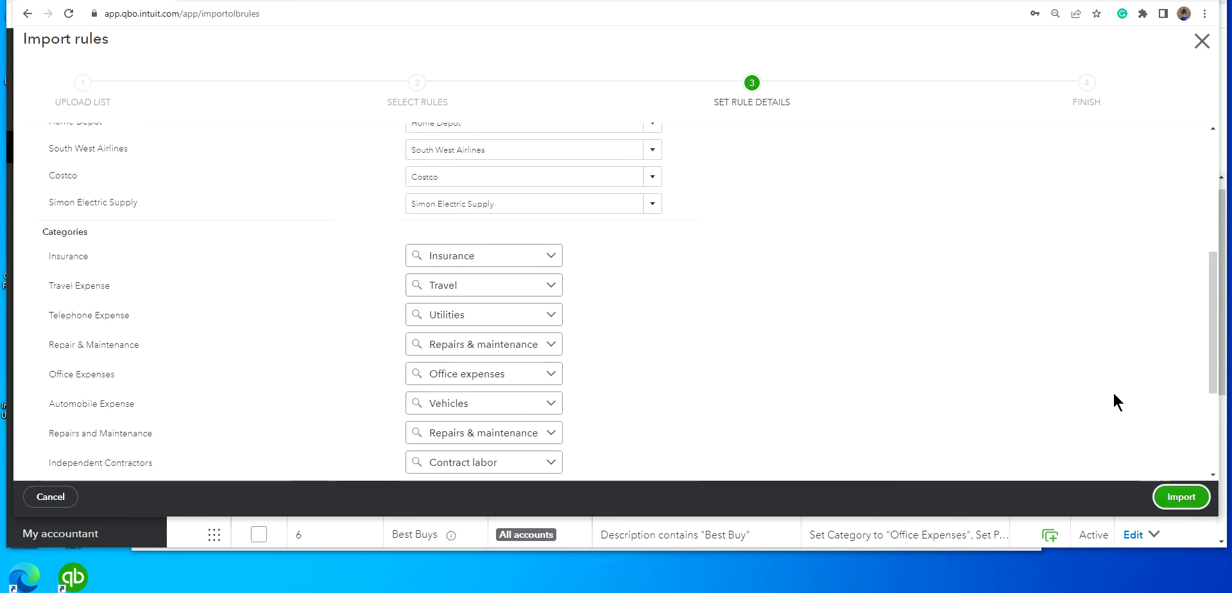
scroll(1113, 393, "up", 1)
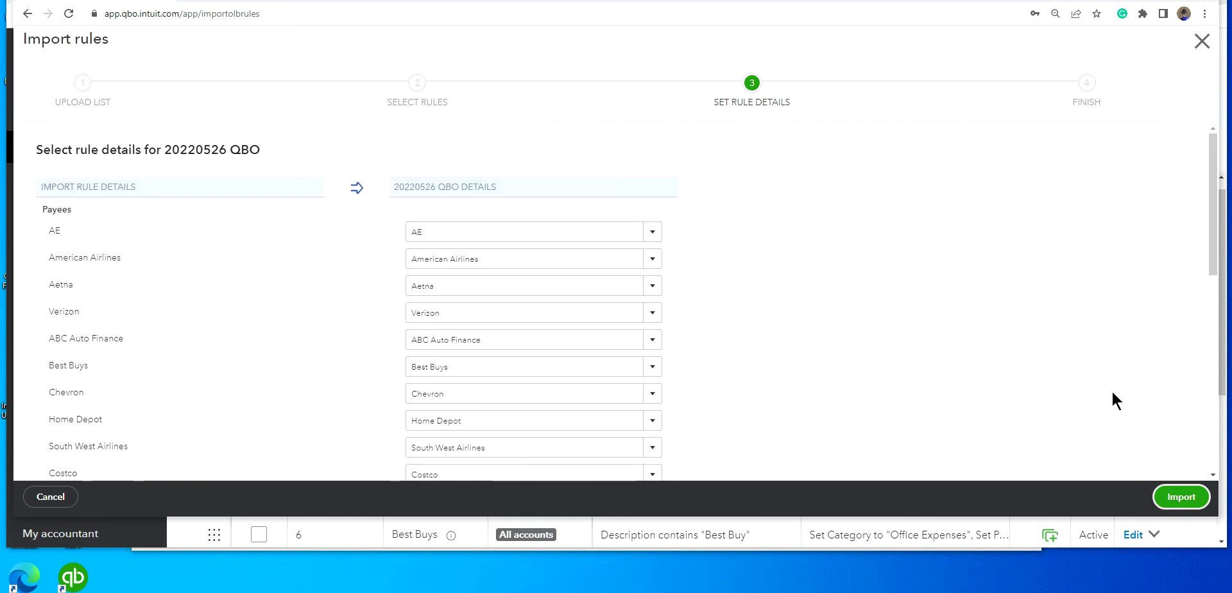
scroll(1112, 393, "down", 4)
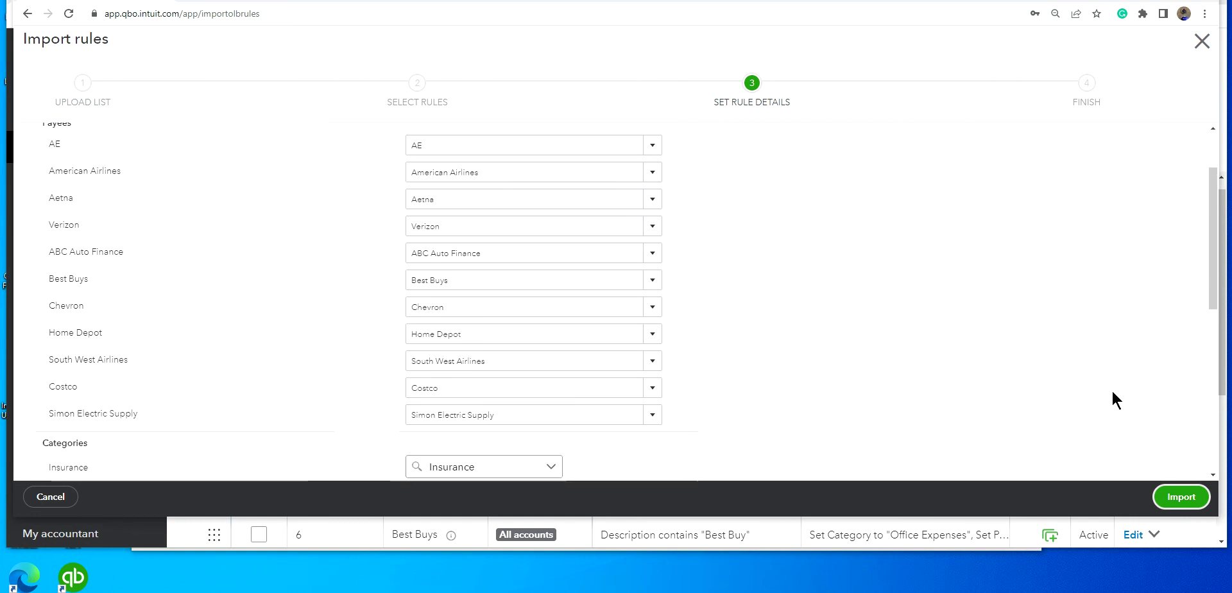
scroll(1112, 392, "down", 4)
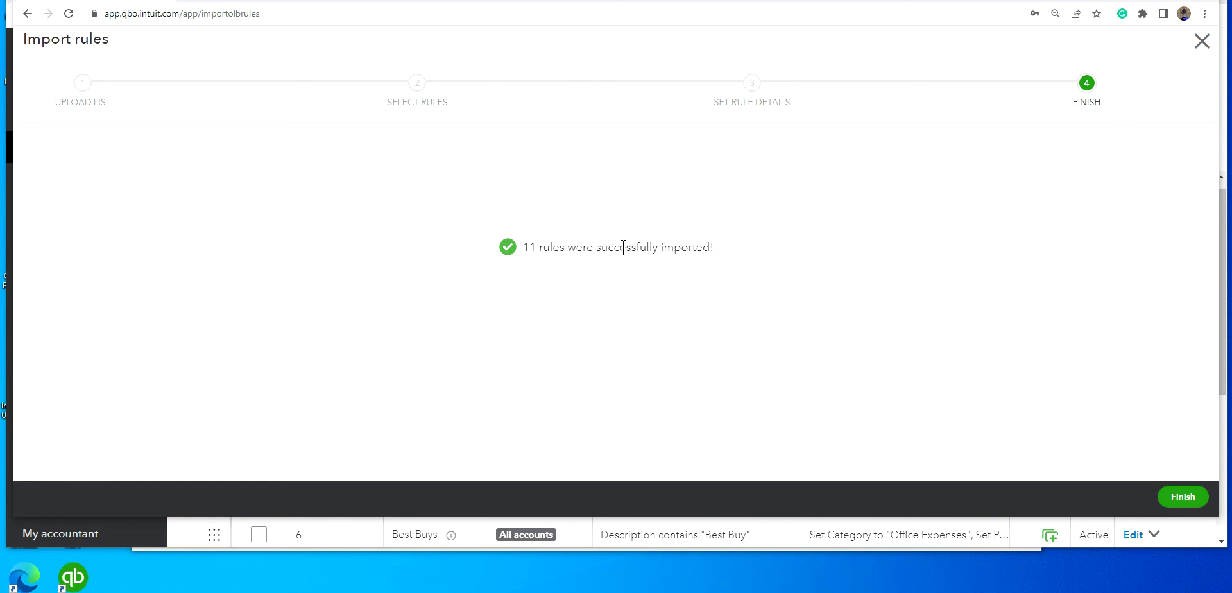
Step: Finish the import and check that the 20220526 QBO Rules page lists all 11 active rules
left_click(1183, 497)
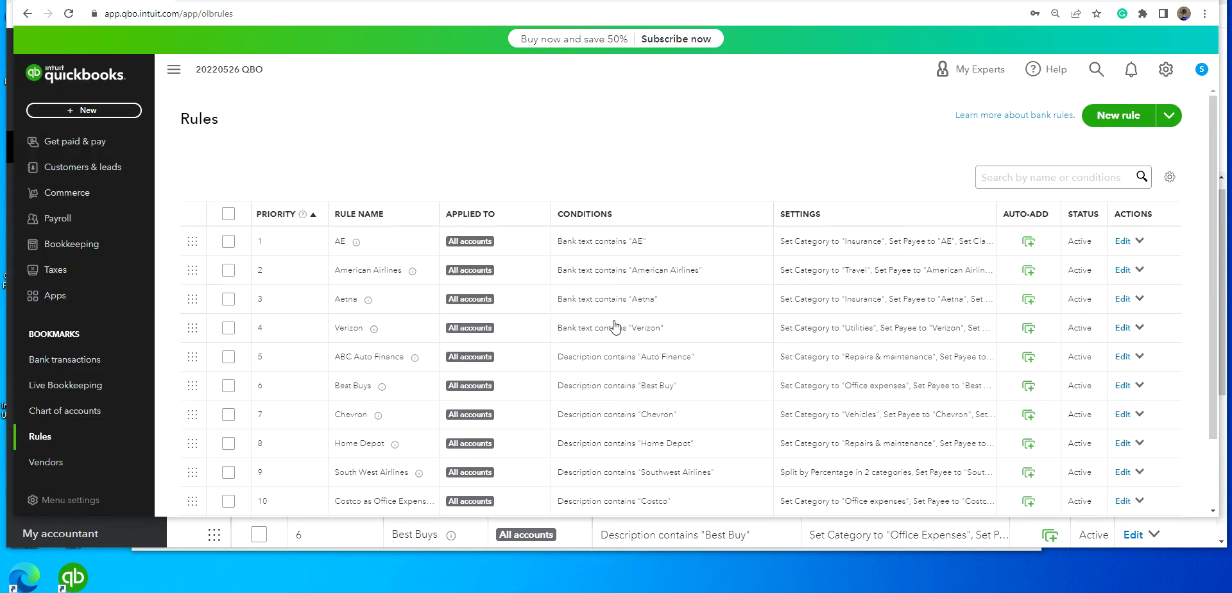
scroll(847, 321, "down", 2)
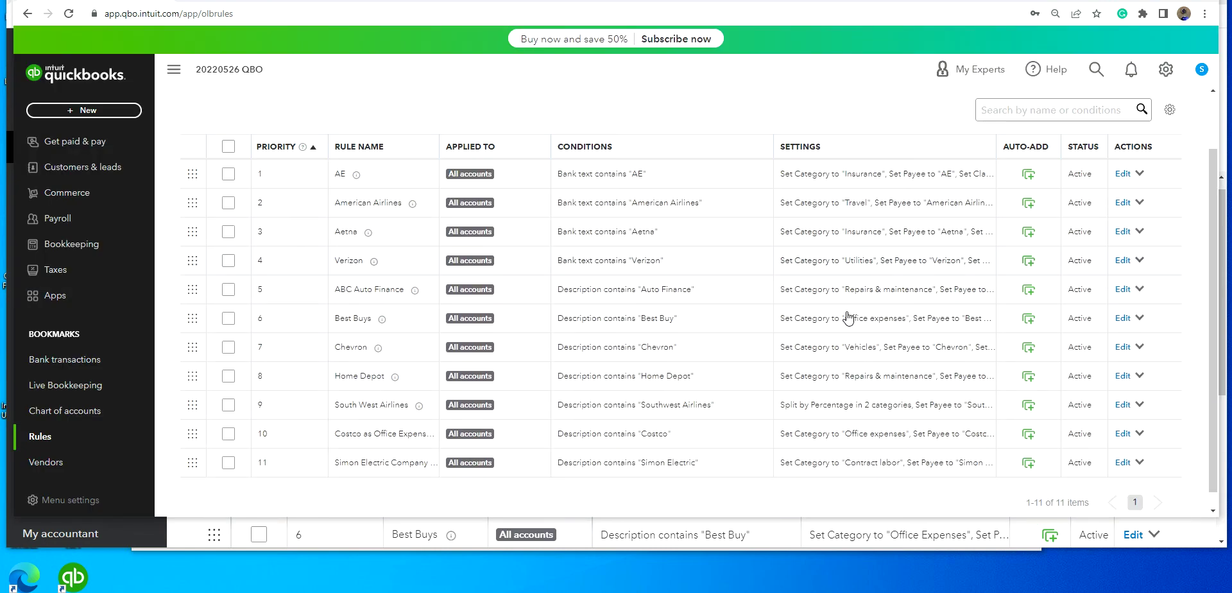
scroll(851, 328, "up", 2)
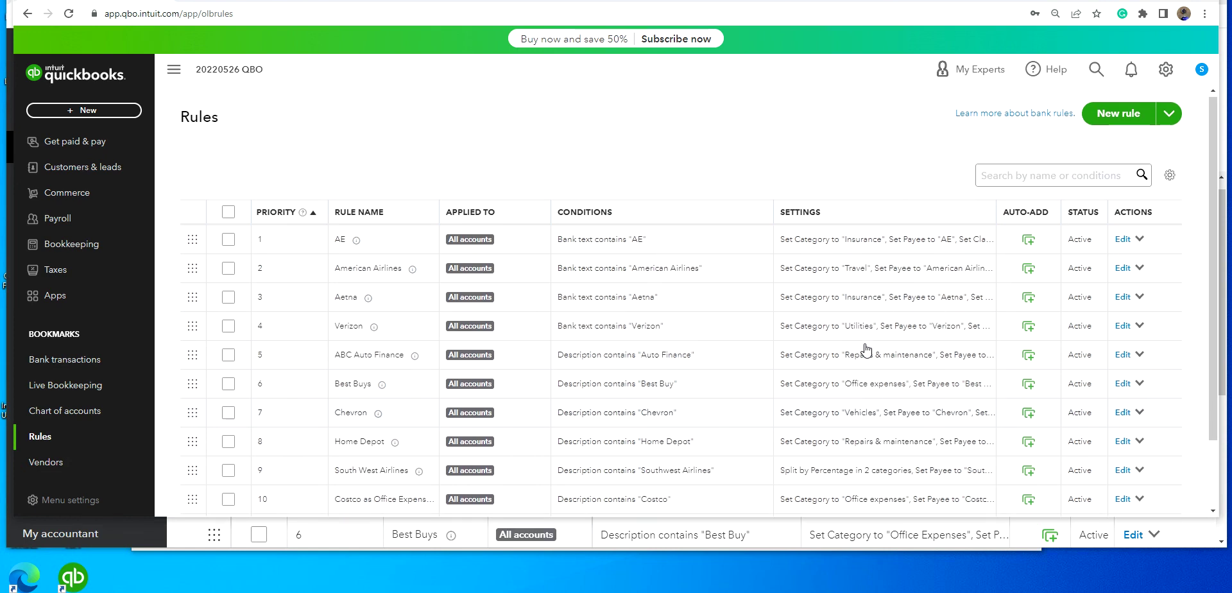
scroll(866, 350, "down", 1)
scroll(866, 350, "up", 1)
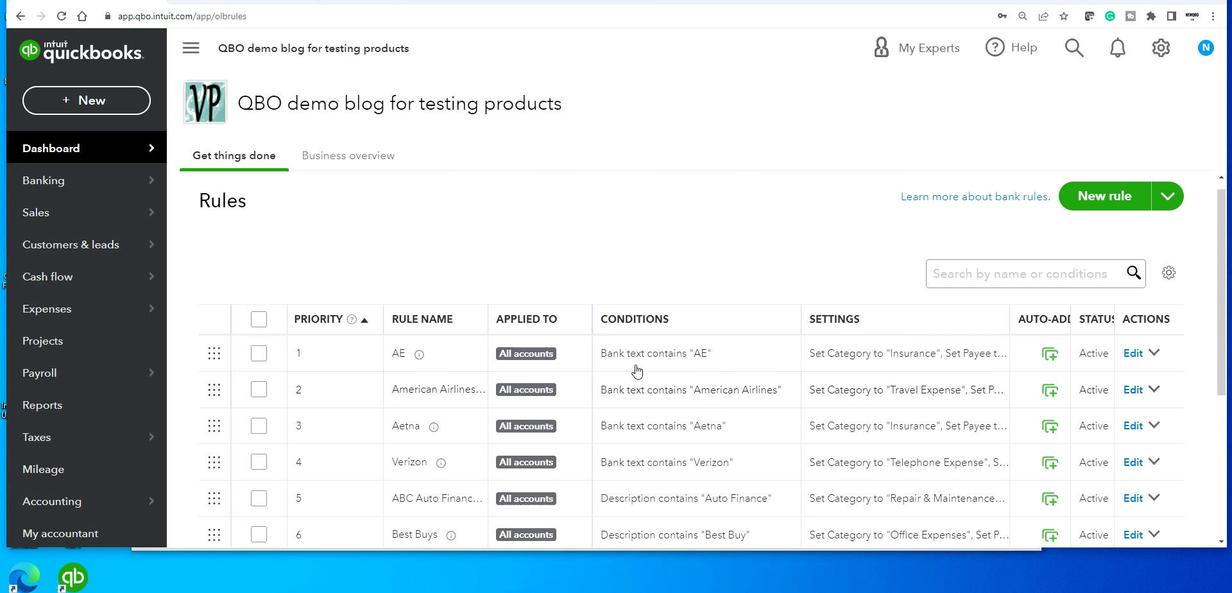
scroll(803, 232, "down", 3)
scroll(805, 234, "down", 1)
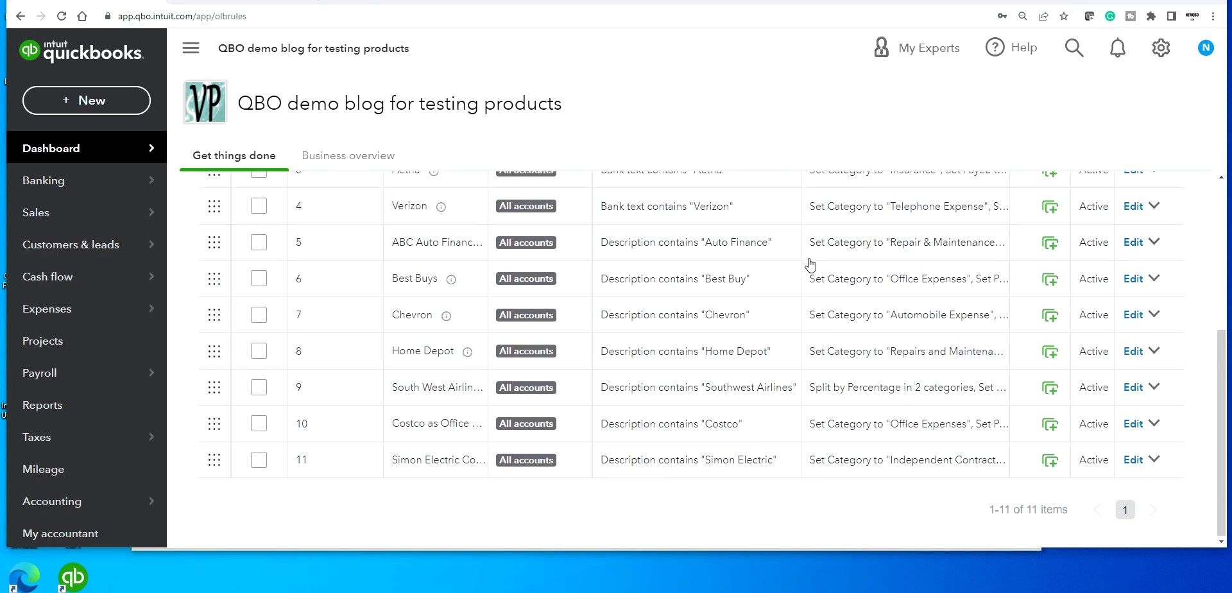
scroll(808, 266, "up", 5)
scroll(809, 266, "down", 4)
scroll(809, 266, "down", 1)
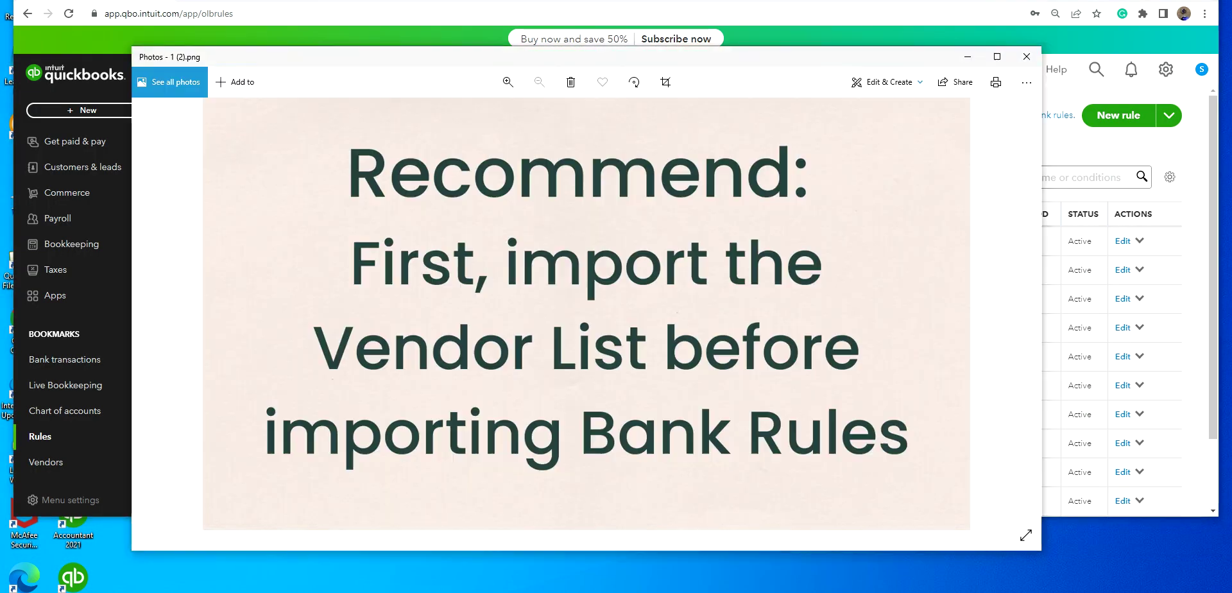
Step: Advance from the Export Bank Rules slide through Import Bank Rules to the closing tutorial-videos slide
mouse_move(721, 459)
left_click(1023, 309)
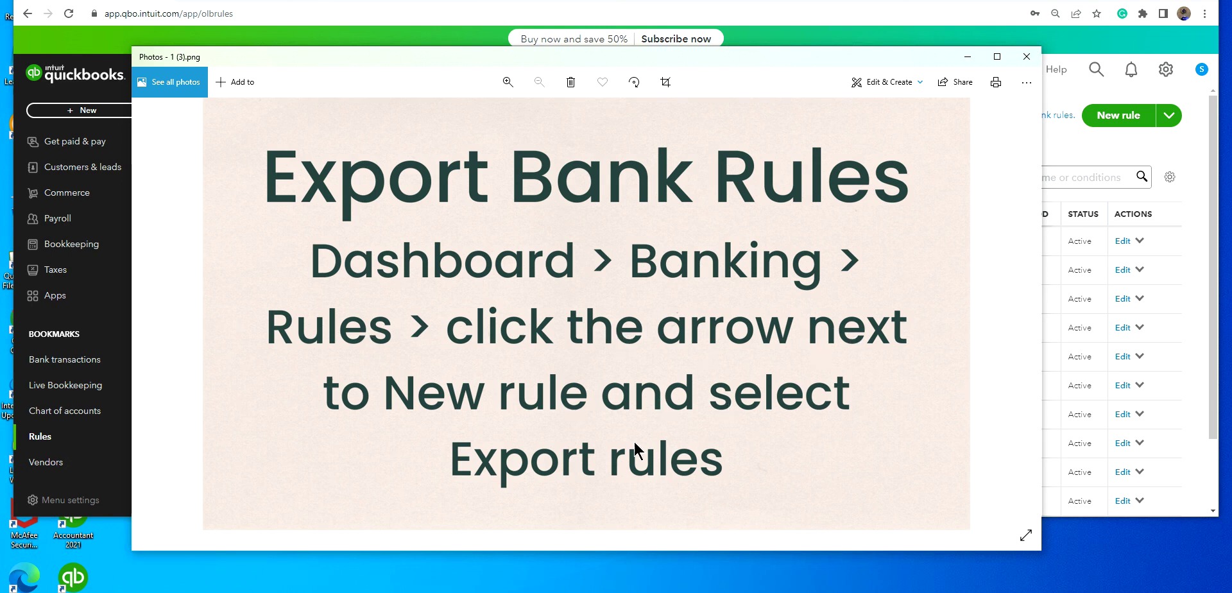
left_click(1023, 308)
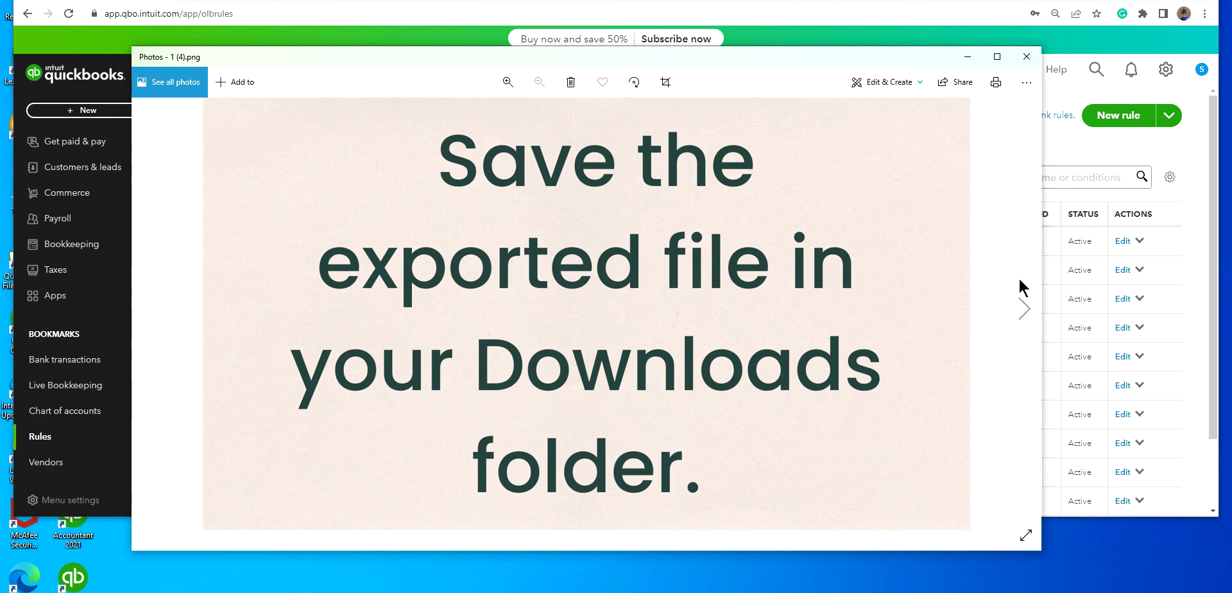
left_click(1022, 311)
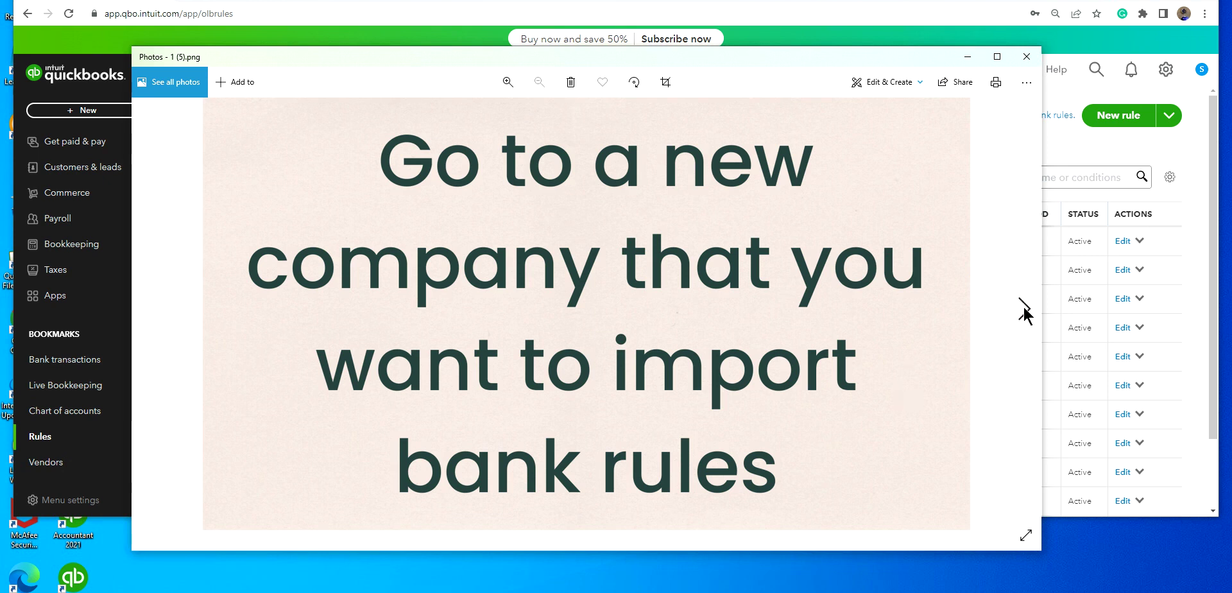
left_click(1023, 310)
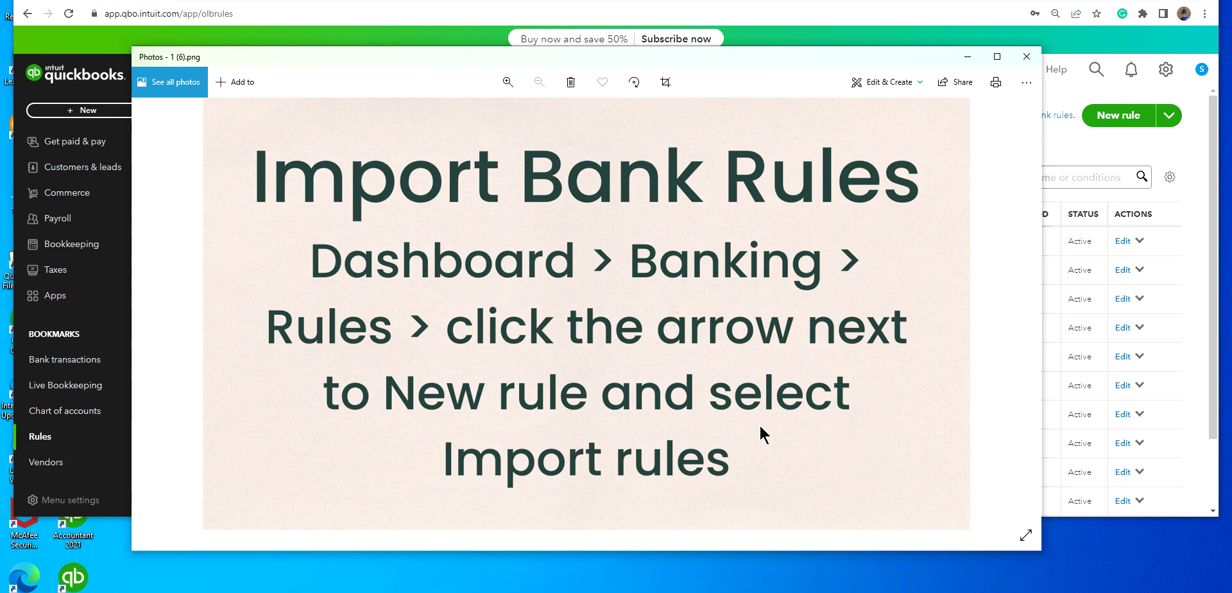
left_click(1021, 308)
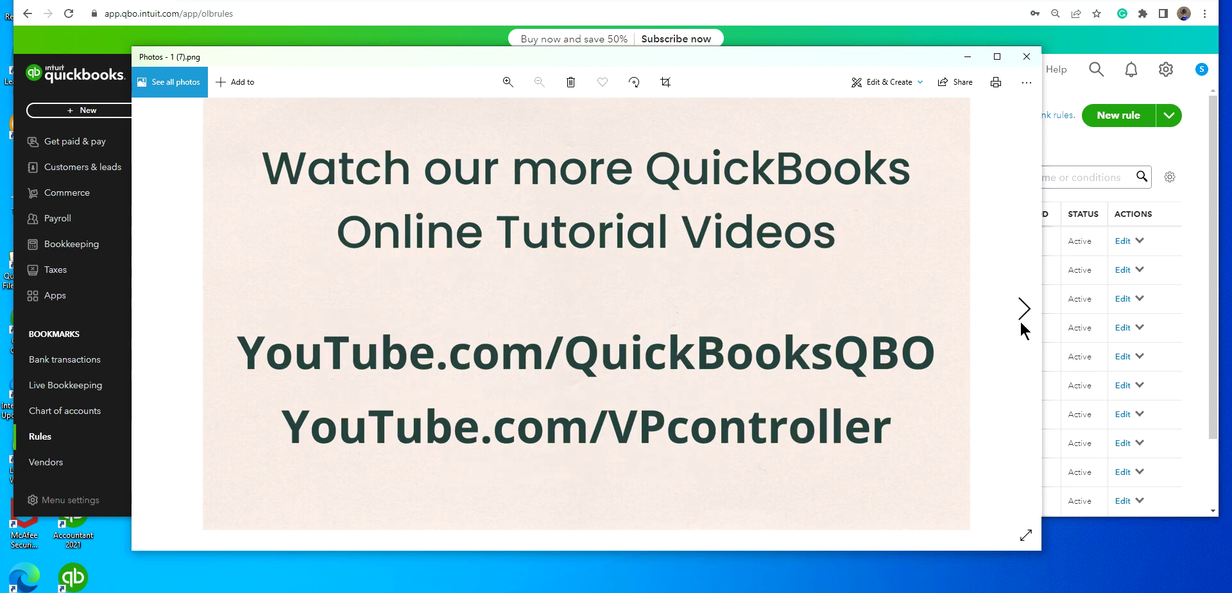